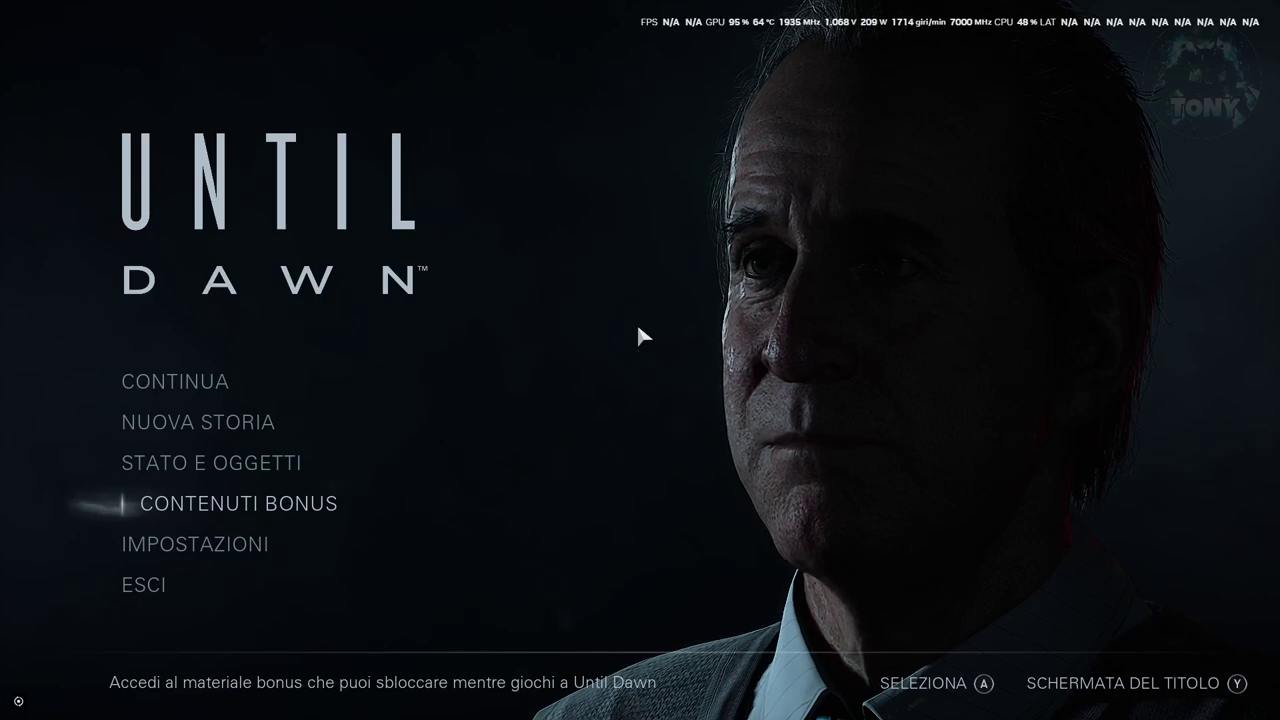
{"action": "key", "text": "Down"}
{"action": "key", "text": "Down"}
{"action": "key", "text": "Up"}
{"action": "key", "text": "Up"}
{"action": "key", "text": "Up"}
{"action": "key", "text": "Up"}
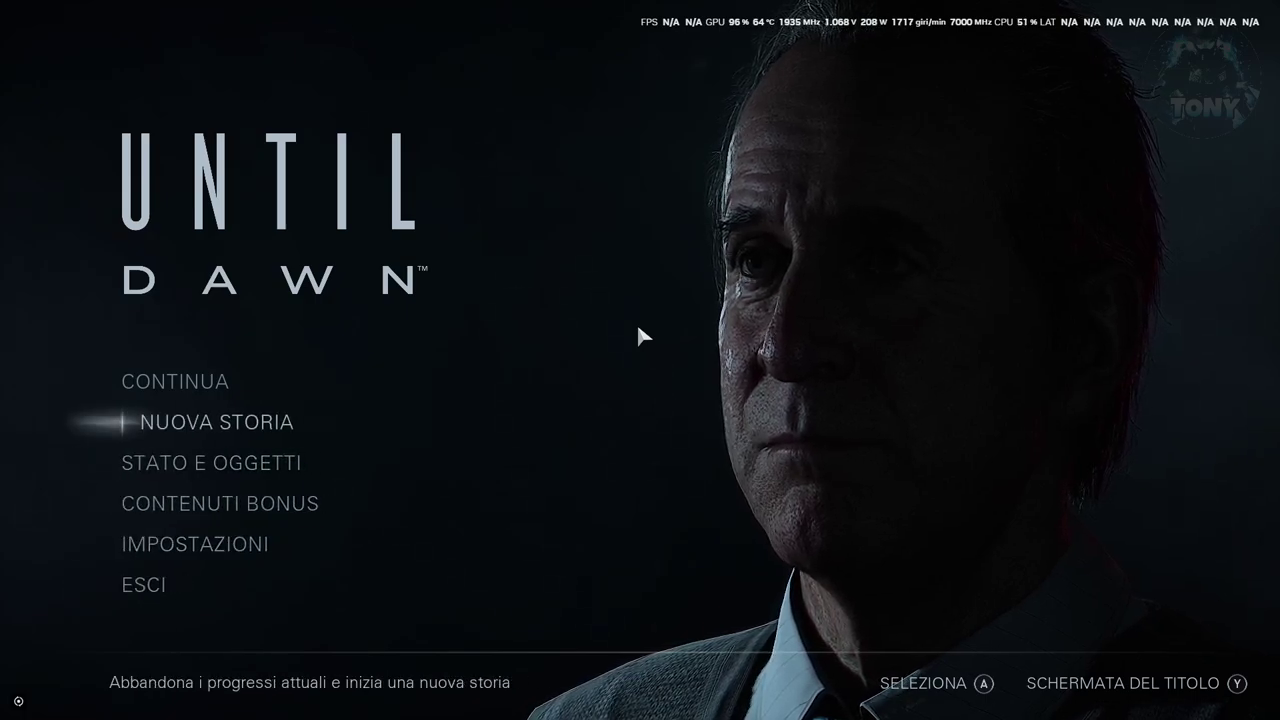
{"action": "key", "text": "Down"}
{"action": "key", "text": "Down"}
{"action": "key", "text": "Down"}
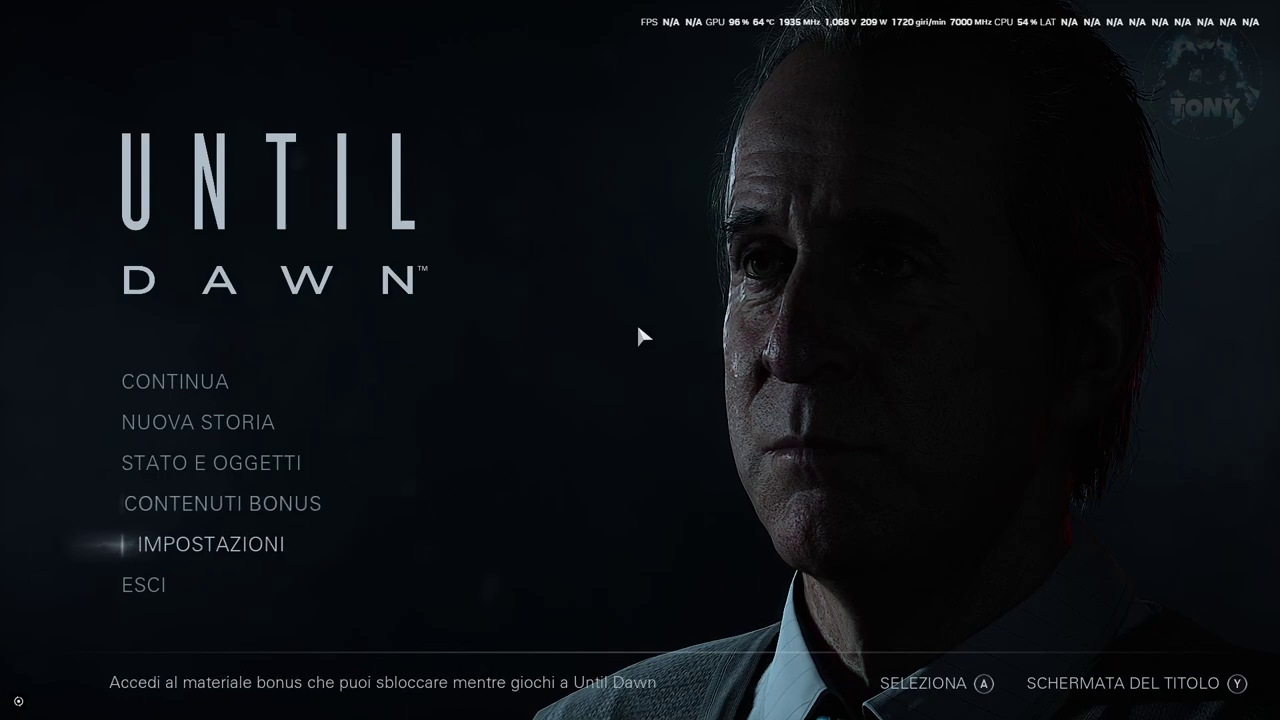
{"action": "key", "text": "Up"}
{"action": "key", "text": "Up"}
{"action": "key", "text": "Down"}
{"action": "key", "text": "Down"}
{"action": "key", "text": "Up"}
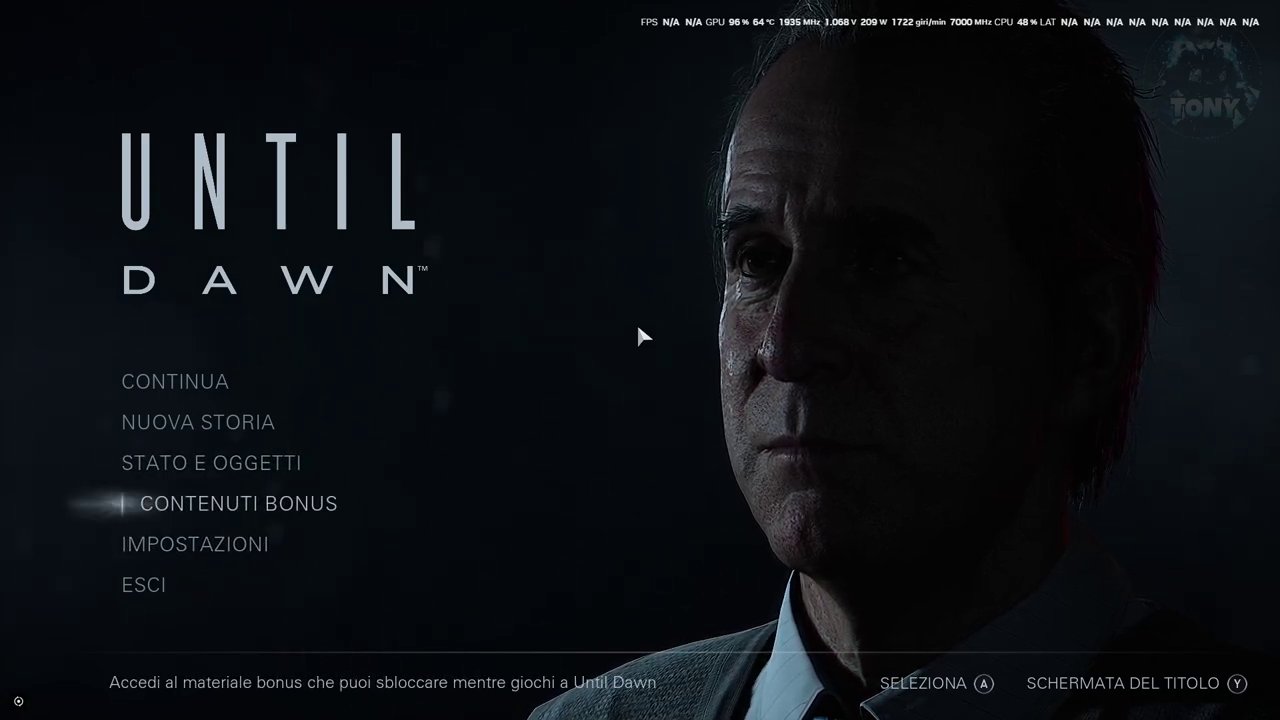
{"action": "key", "text": "Up"}
{"action": "key", "text": "Up"}
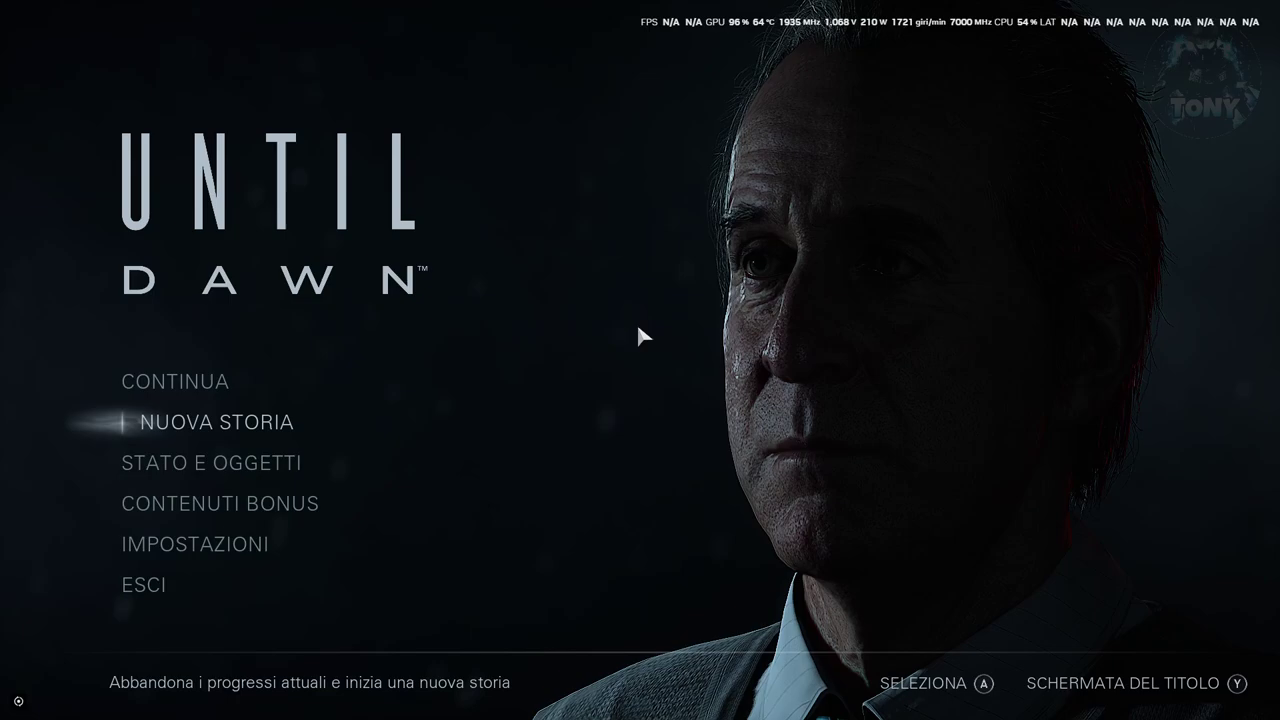
- Quit Until Dawn to the desktop, confirming the exit, and minimise the recording program's window
{"action": "key", "text": "Down"}
{"action": "key", "text": "Down"}
{"action": "key", "text": "Down"}
{"action": "key", "text": "Down"}
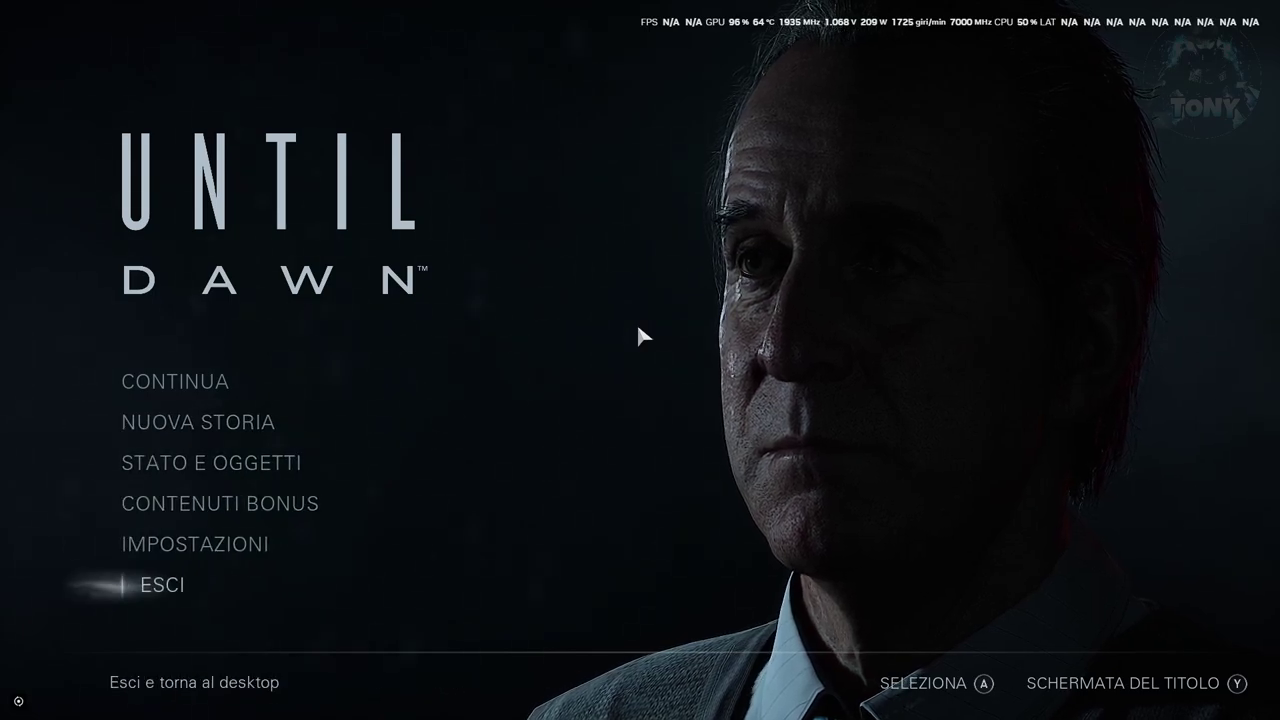
{"action": "key", "text": "Return"}
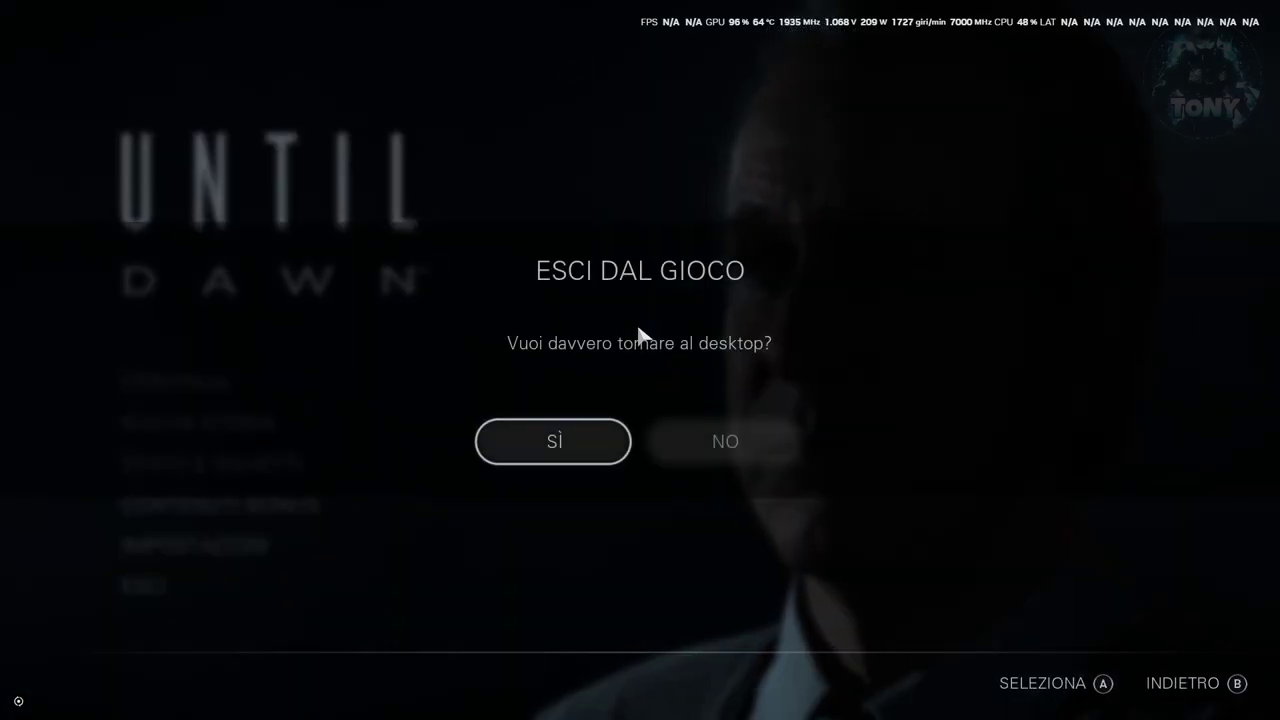
{"action": "key", "text": "Return"}
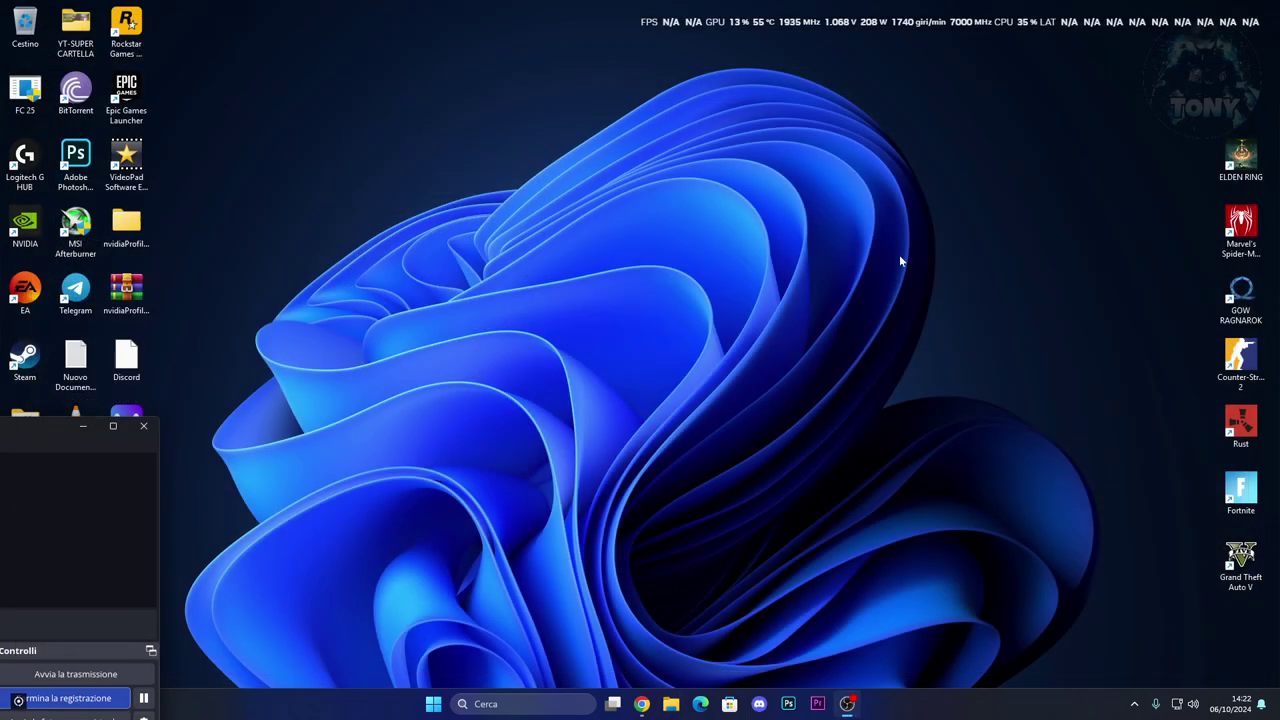
{"action": "left_click", "coordinate": [82, 427]}
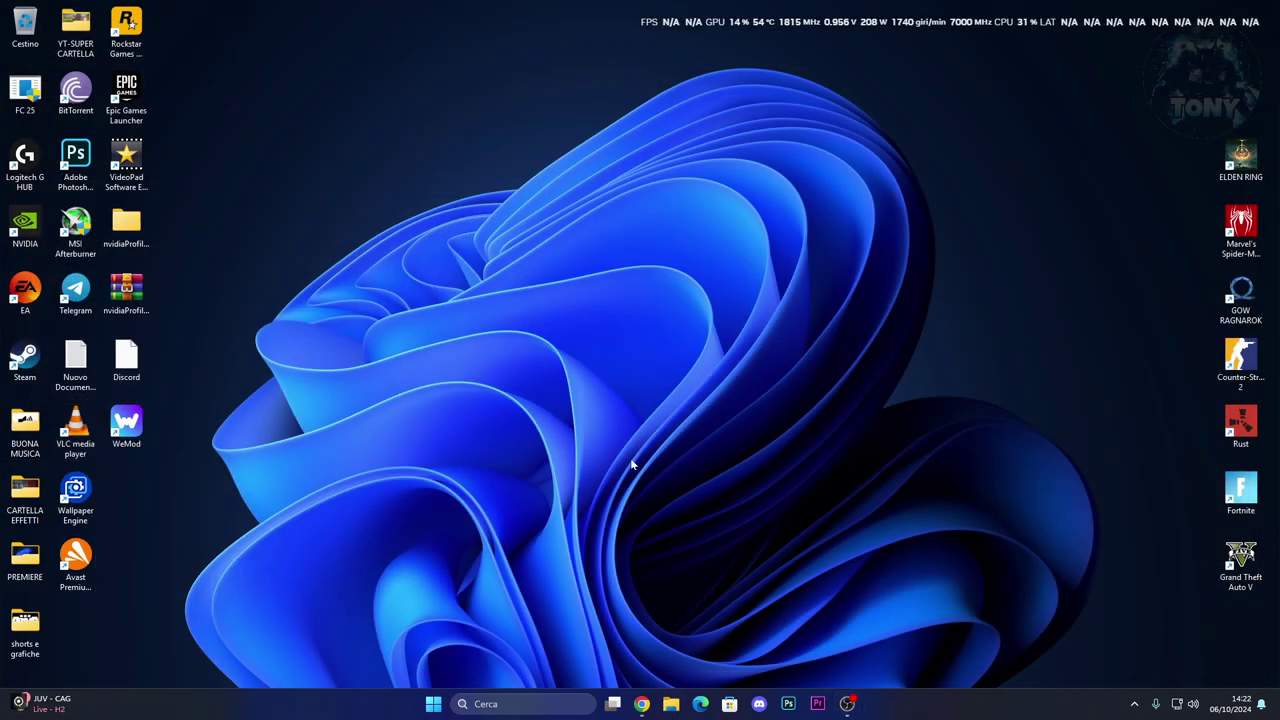
- Open Gestione dispositivi, move its window towards the screen's centre and expand the Periferiche XBOX 360 category
{"action": "right_click", "coordinate": [430, 700]}
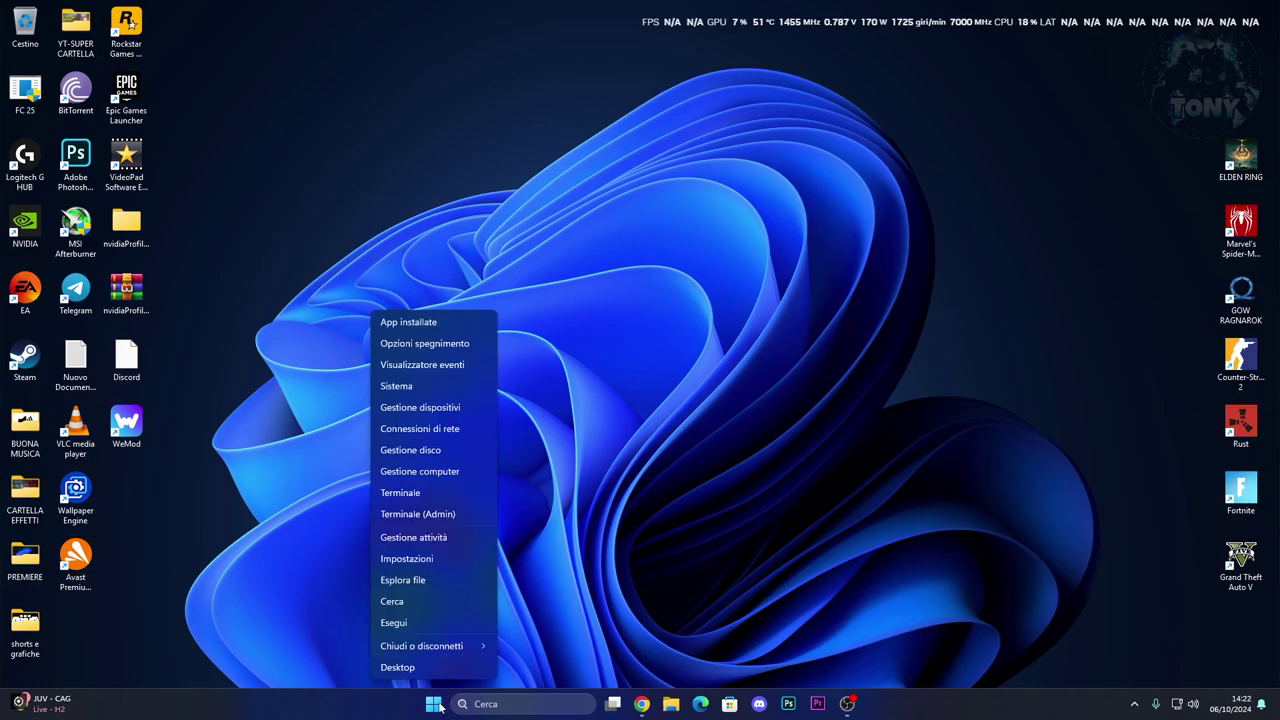
{"action": "left_click", "coordinate": [418, 408]}
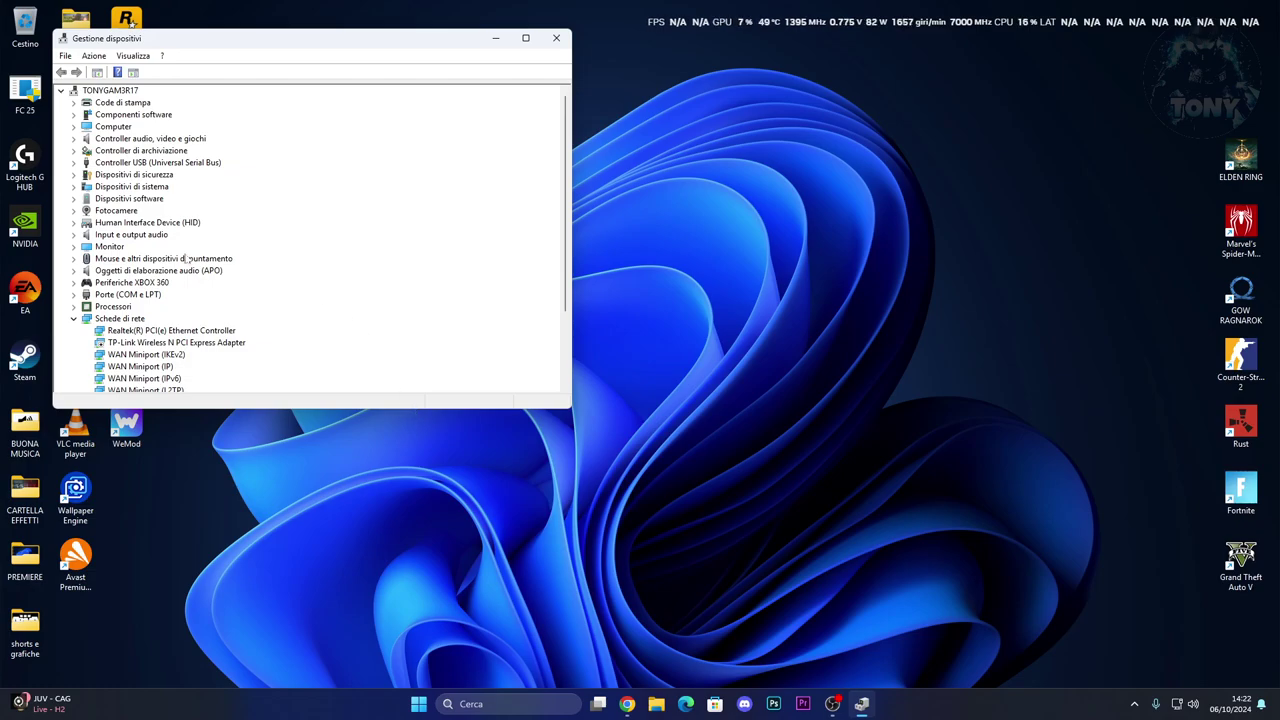
{"action": "left_click_drag", "start_coordinate": [219, 40], "coordinate": [392, 74]}
{"action": "scroll", "coordinate": [280, 285], "scroll_direction": "down", "scroll_amount": 1}
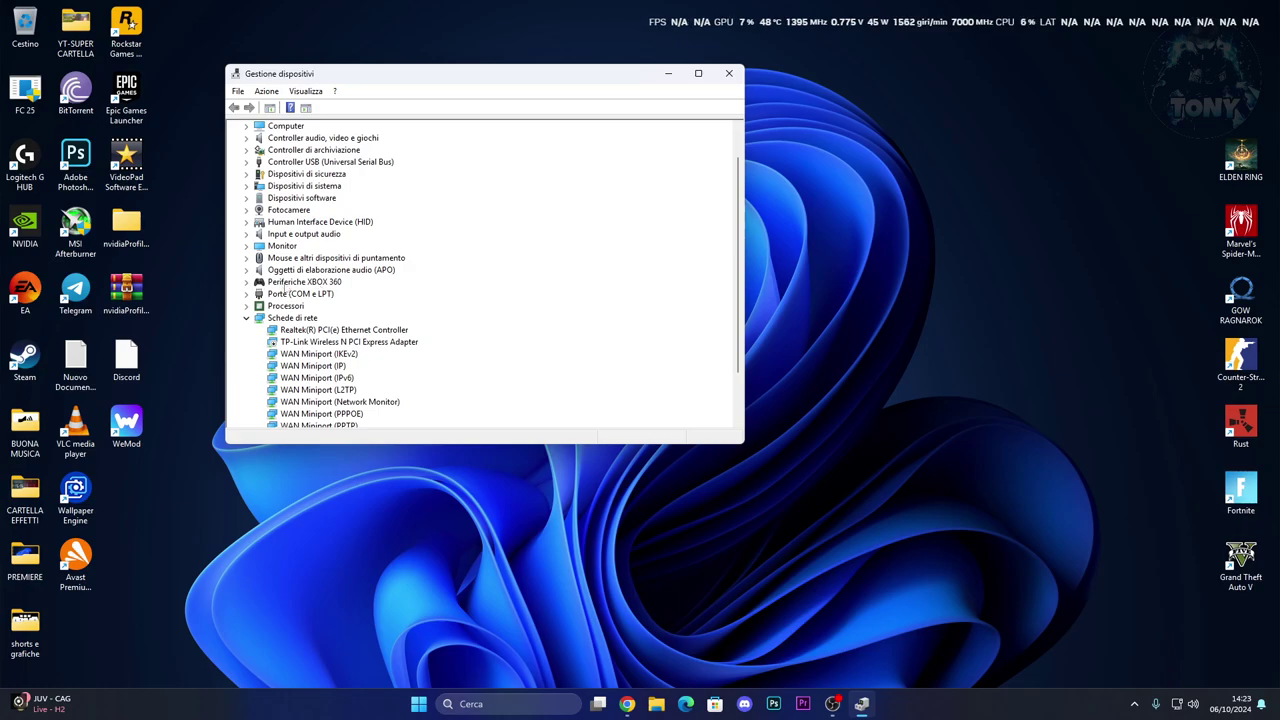
{"action": "left_click", "coordinate": [246, 282]}
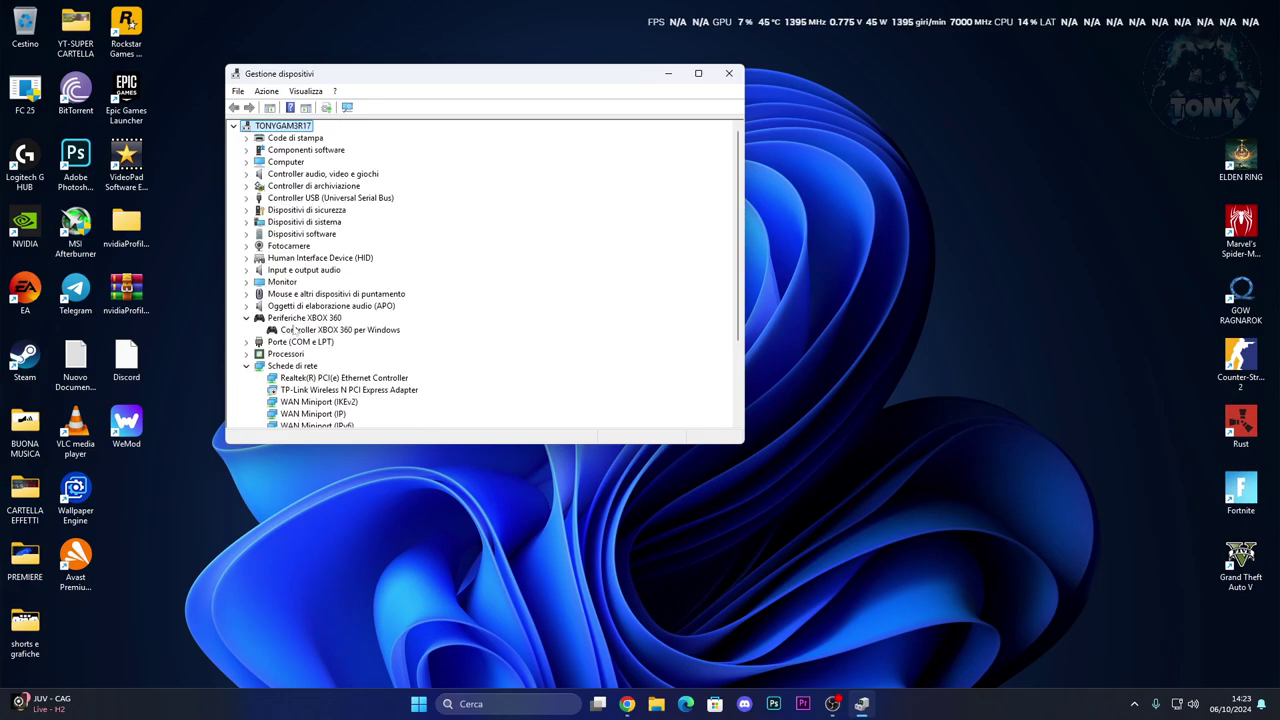
- Start a driver update for Controller XBOX 360 per Windows and search the user's Documents folder, including subfolders, for drivers
{"action": "left_click", "coordinate": [284, 332]}
{"action": "right_click", "coordinate": [337, 330]}
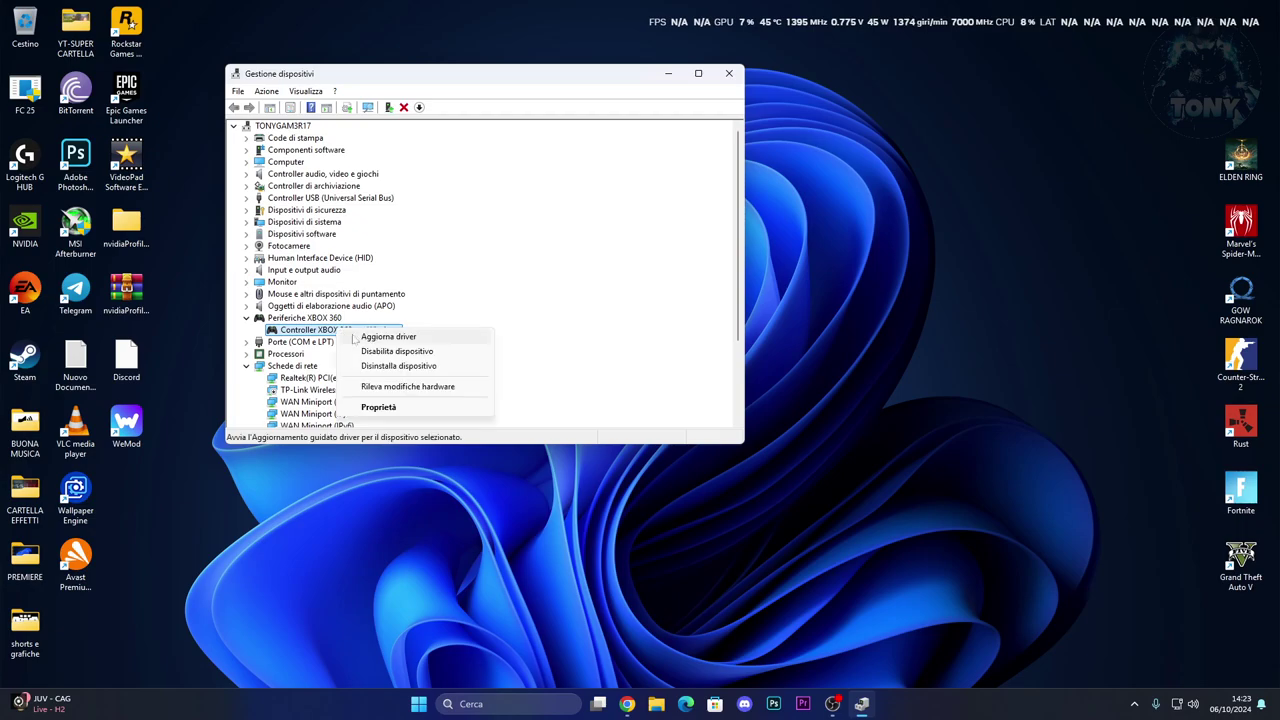
{"action": "left_click", "coordinate": [371, 338]}
{"action": "left_click", "coordinate": [380, 295]}
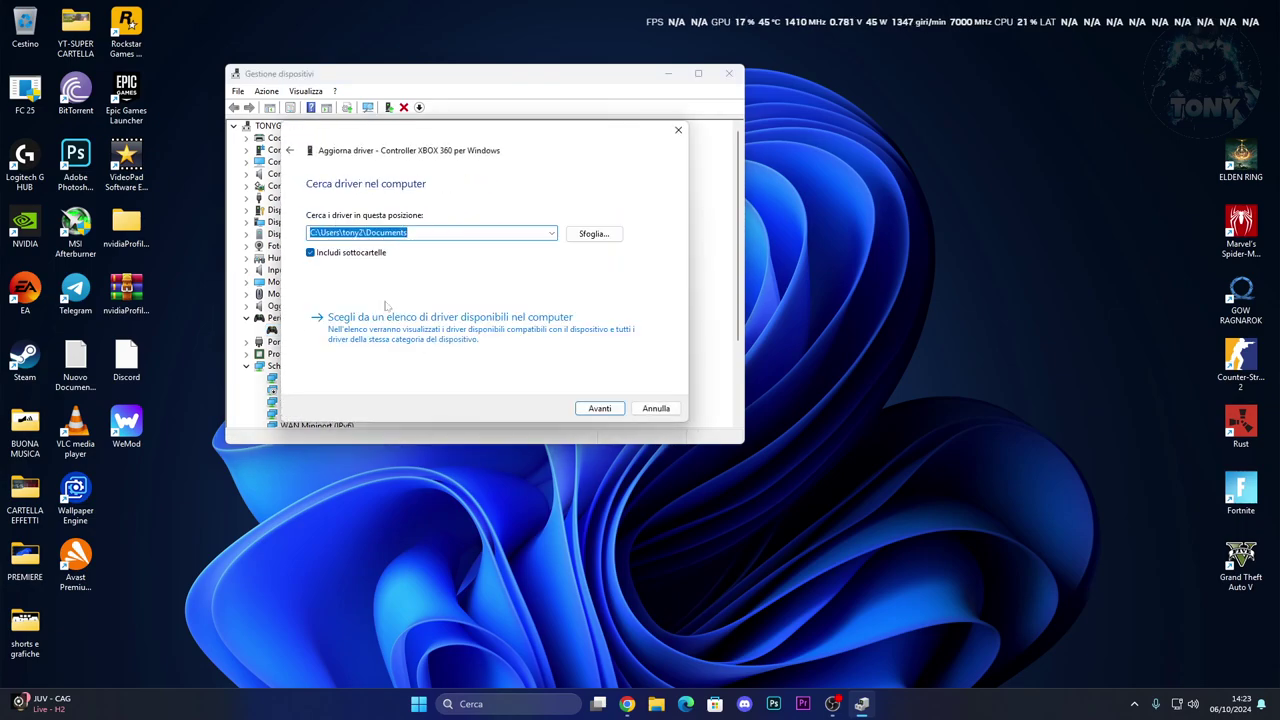
{"action": "left_click", "coordinate": [599, 408]}
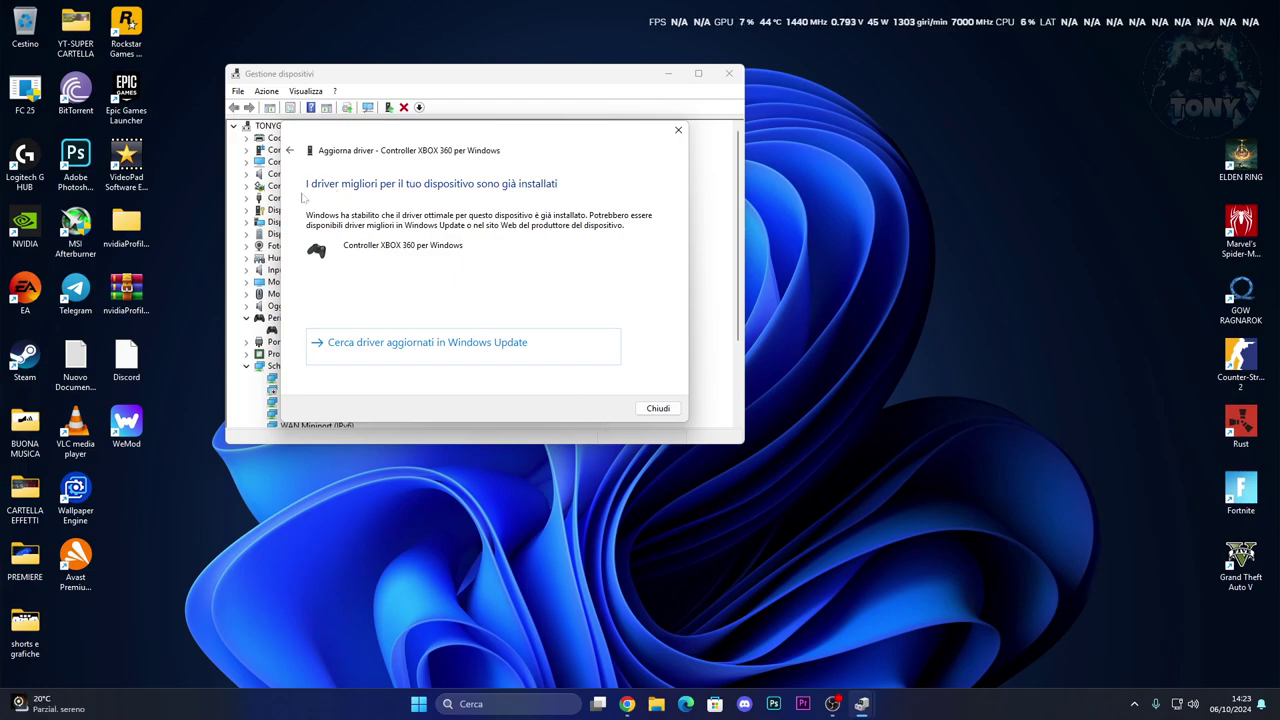
- Install the controller driver from the list of drivers available on the computer, declining the restart and closing Gestione dispositivi
{"action": "left_click", "coordinate": [290, 150]}
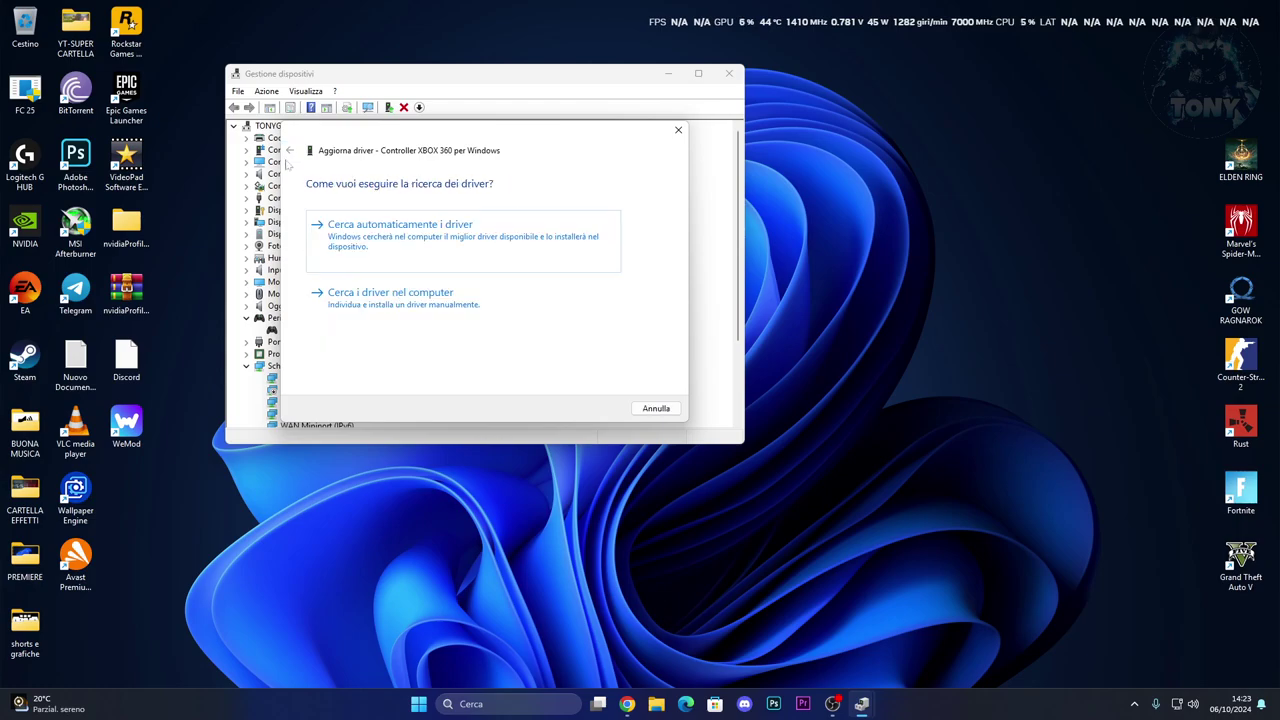
{"action": "left_click", "coordinate": [380, 300]}
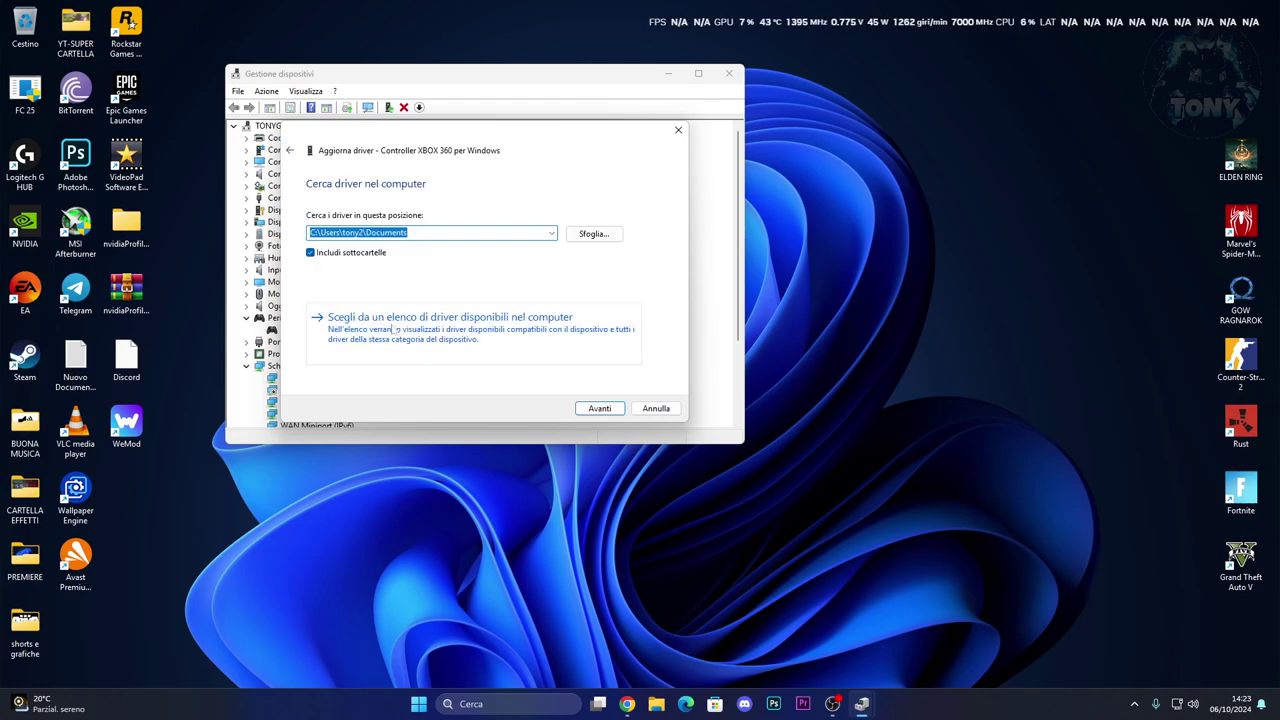
{"action": "left_click", "coordinate": [412, 334]}
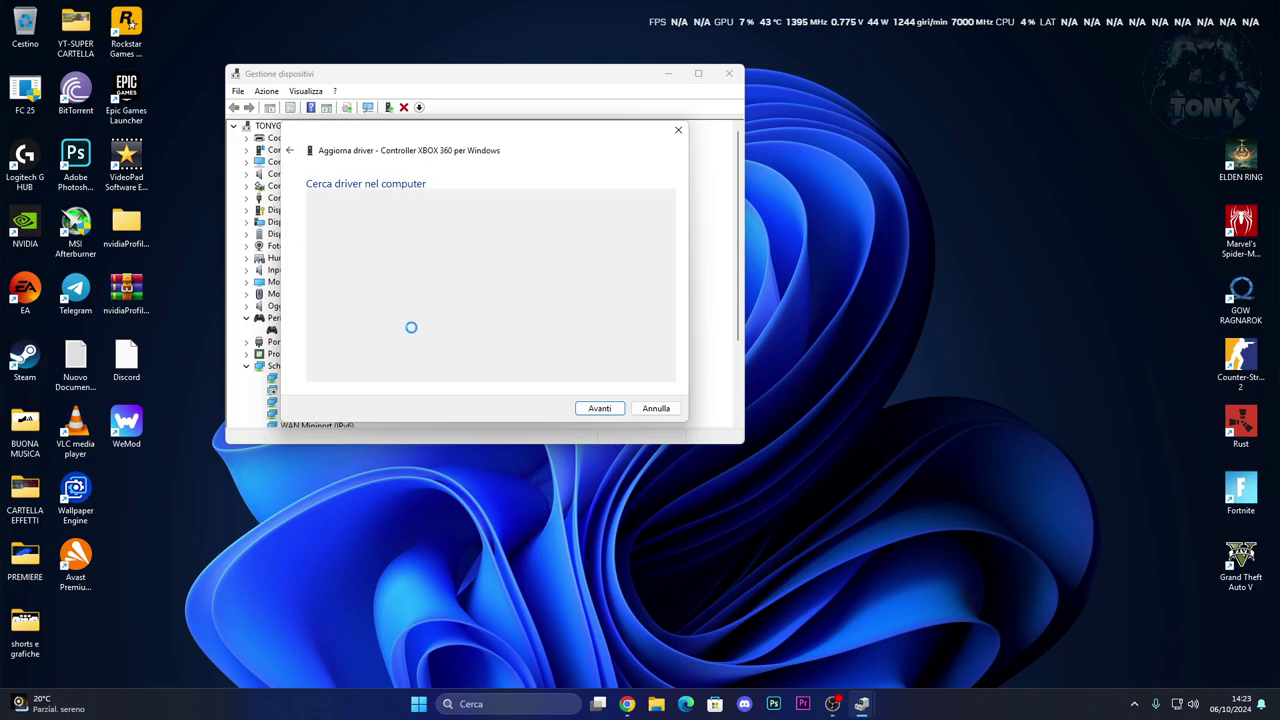
{"action": "left_click", "coordinate": [380, 294]}
{"action": "left_click", "coordinate": [578, 409]}
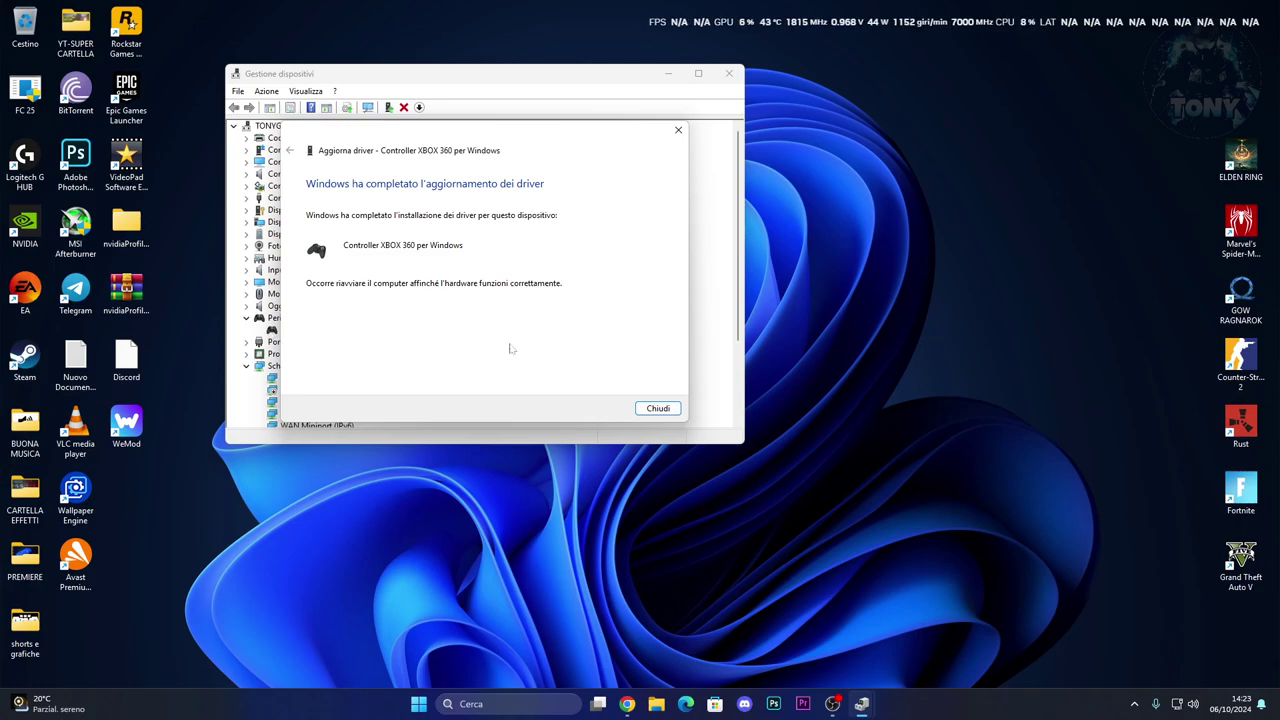
{"action": "left_click", "coordinate": [658, 409]}
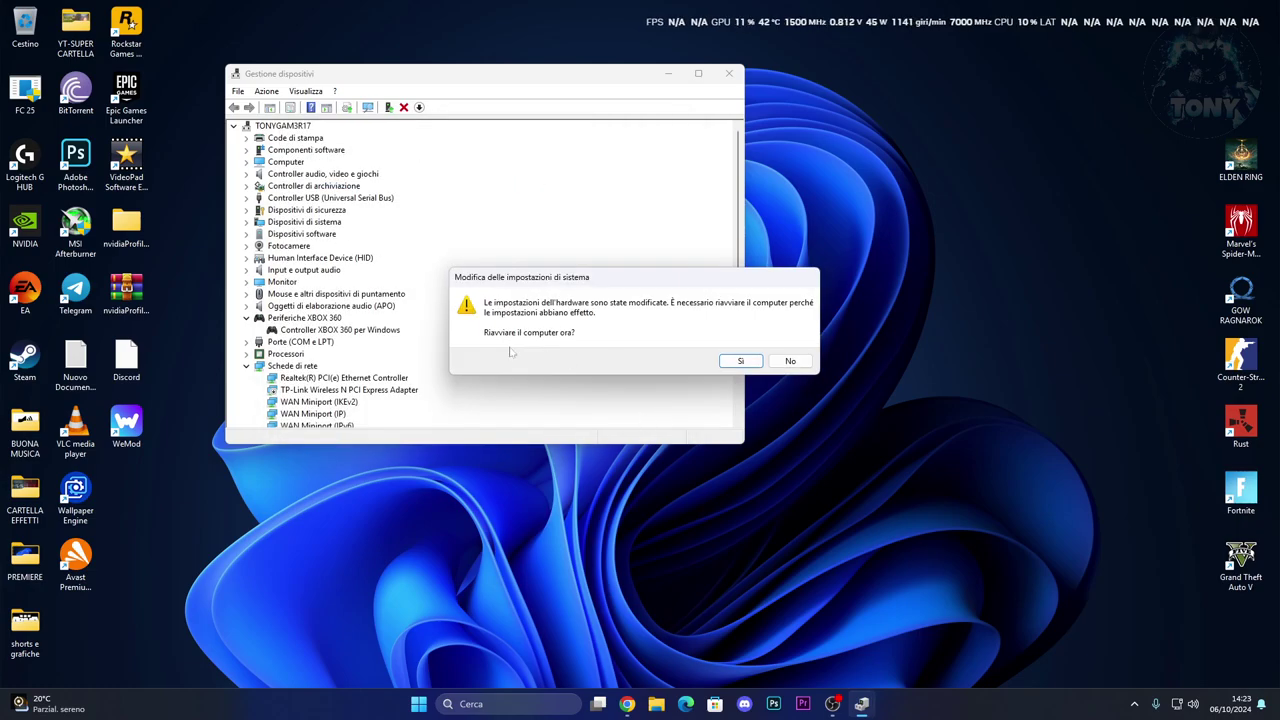
{"action": "left_click", "coordinate": [790, 361]}
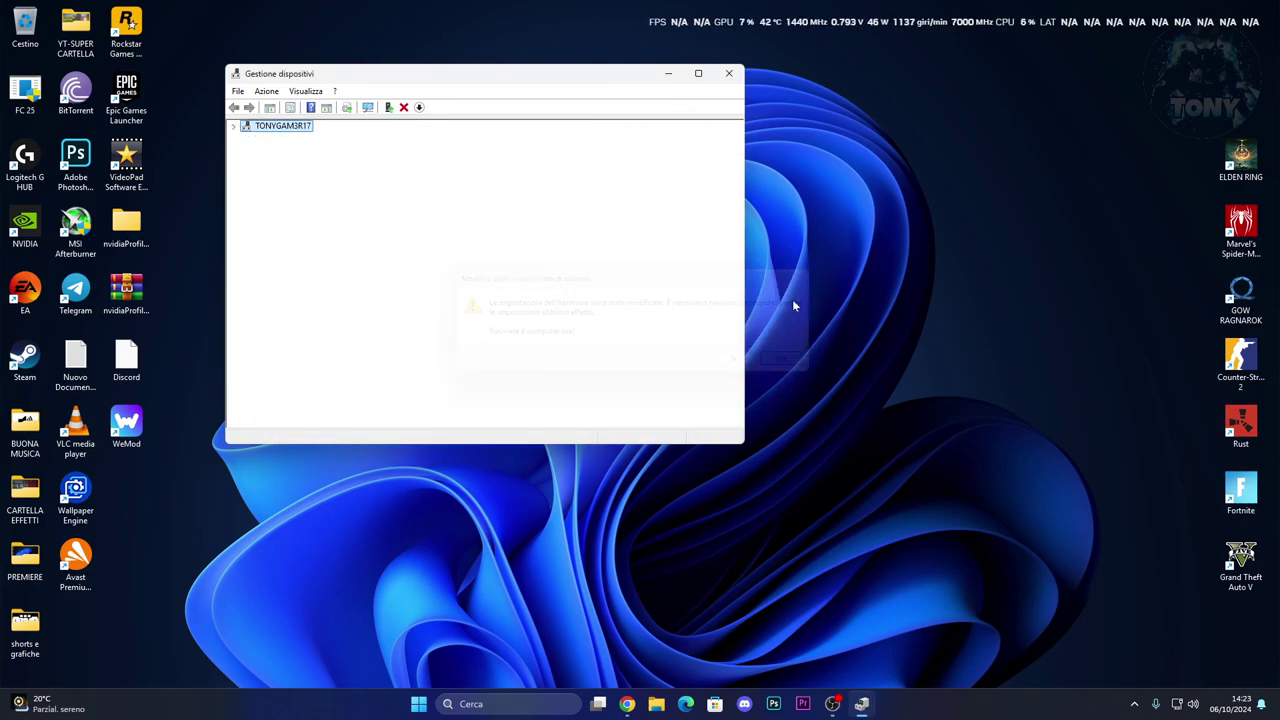
{"action": "left_click", "coordinate": [729, 74]}
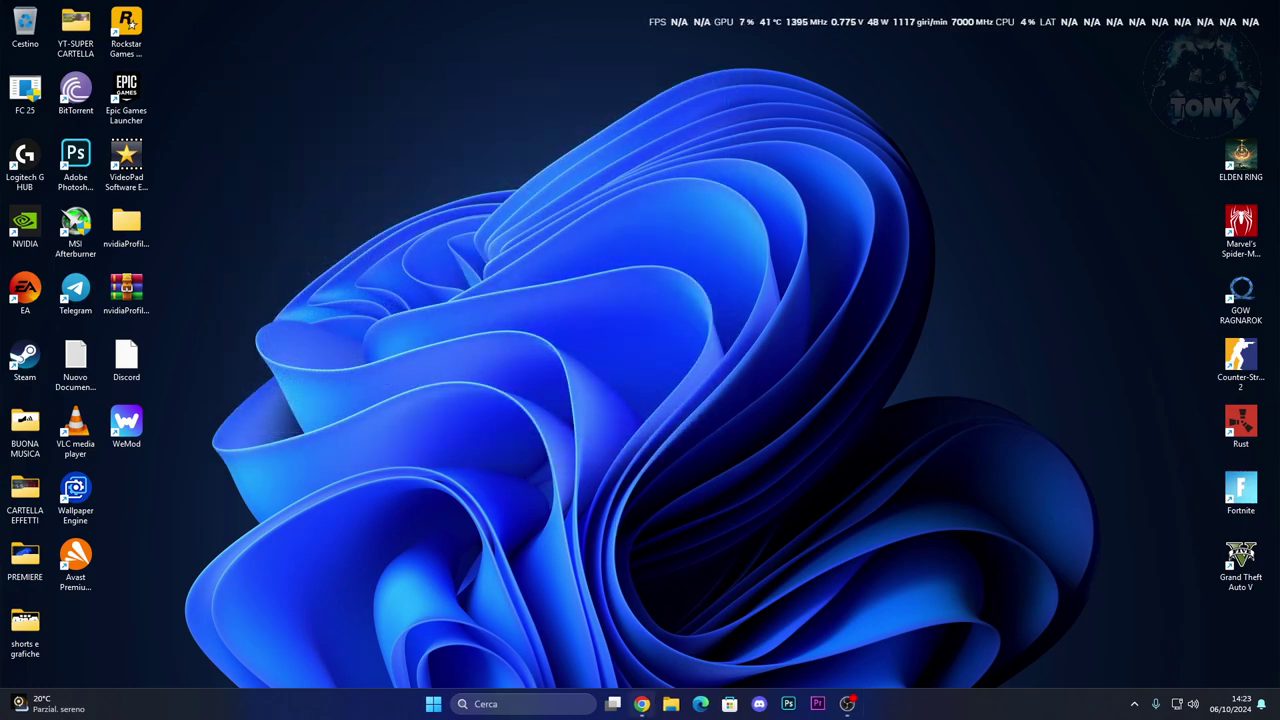
- Switch to Chrome to view the PlayStation Accessories download page for Windows, and minimise the browser
{"action": "left_click", "coordinate": [642, 704]}
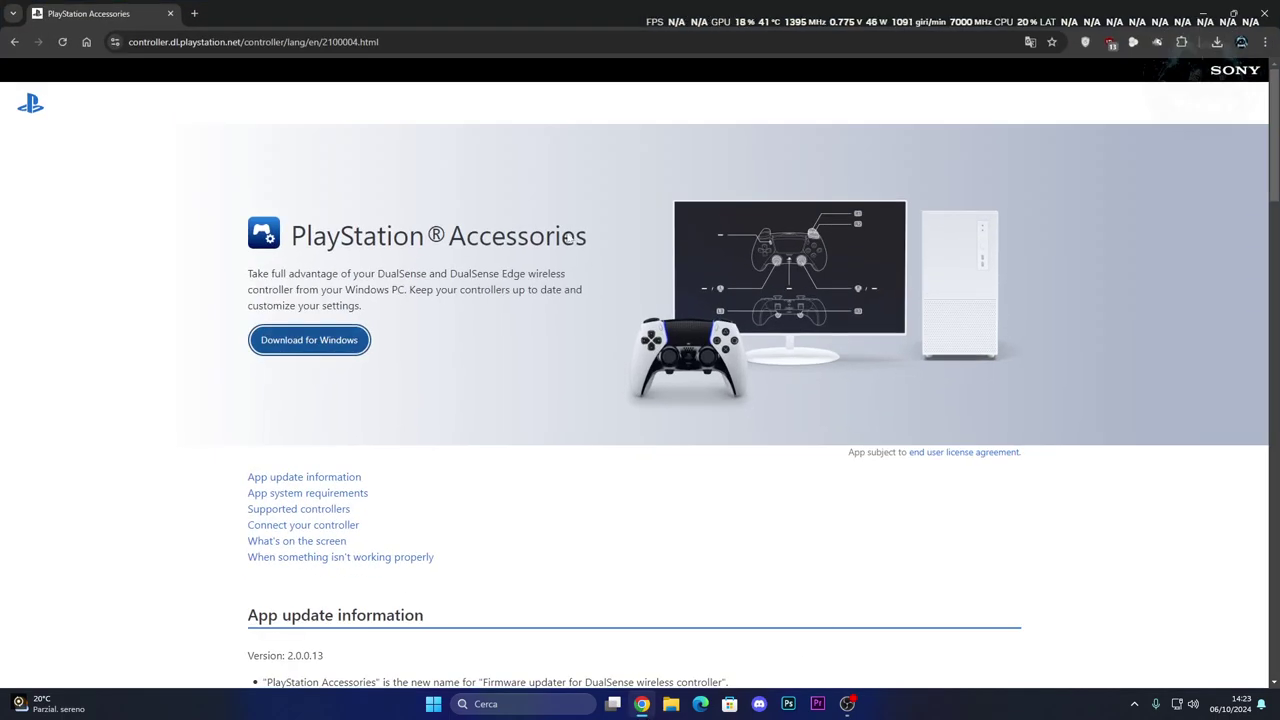
{"action": "left_click", "coordinate": [1203, 13]}
- Move PlayStationAccessoriesInstaller from the Download folder in File Explorer to an empty area of the desktop
{"action": "left_click", "coordinate": [671, 704]}
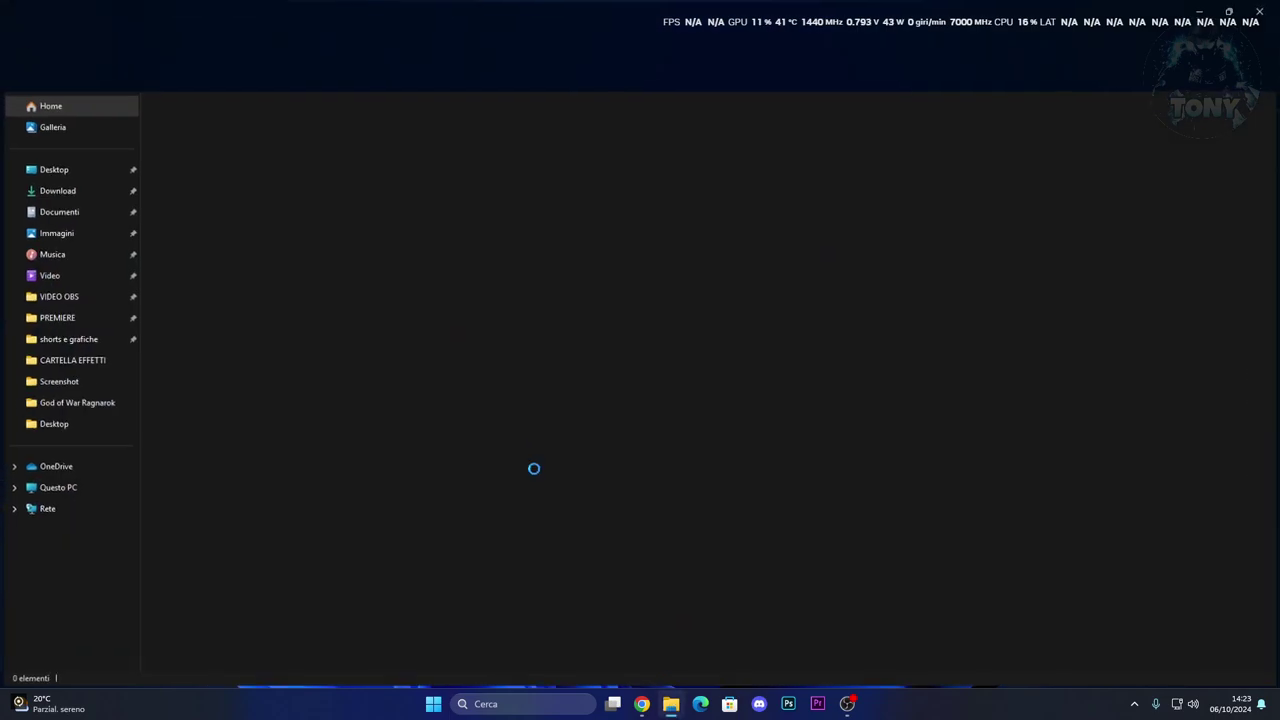
{"action": "left_click", "coordinate": [55, 190]}
{"action": "left_click", "coordinate": [217, 137]}
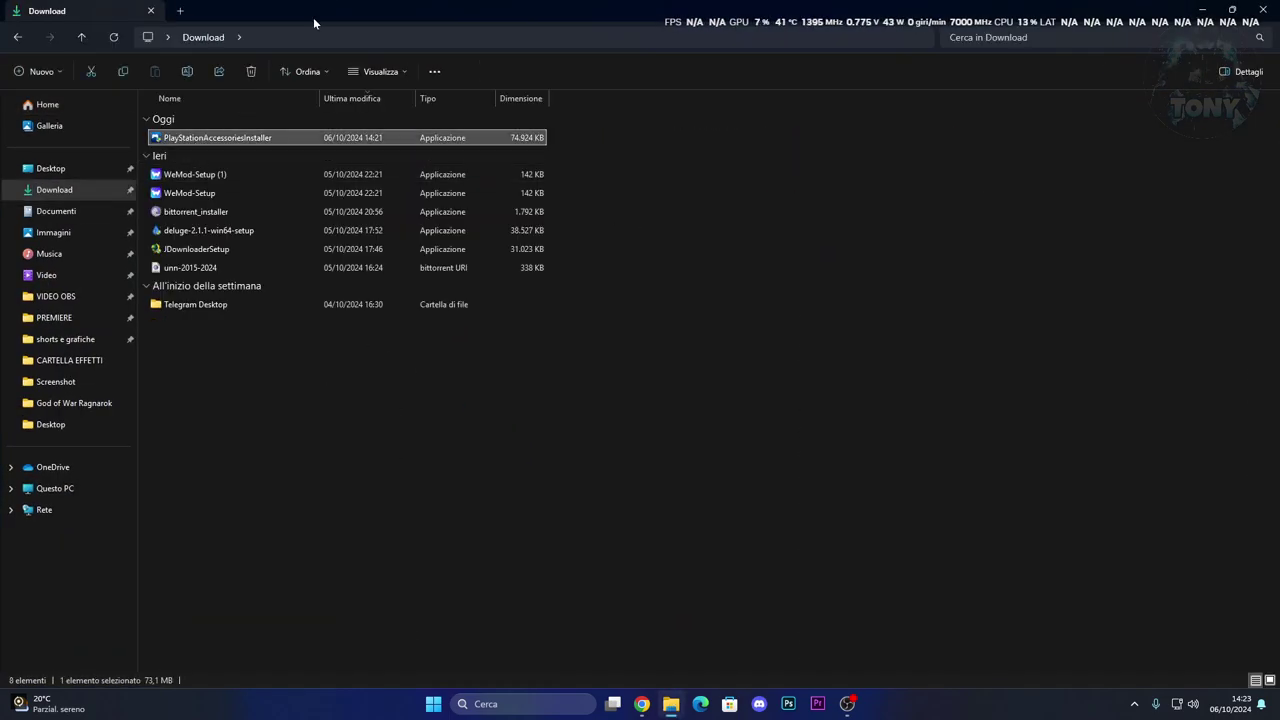
{"action": "left_click_drag", "start_coordinate": [313, 17], "coordinate": [923, 135]}
{"action": "left_click_drag", "start_coordinate": [845, 267], "coordinate": [420, 318]}
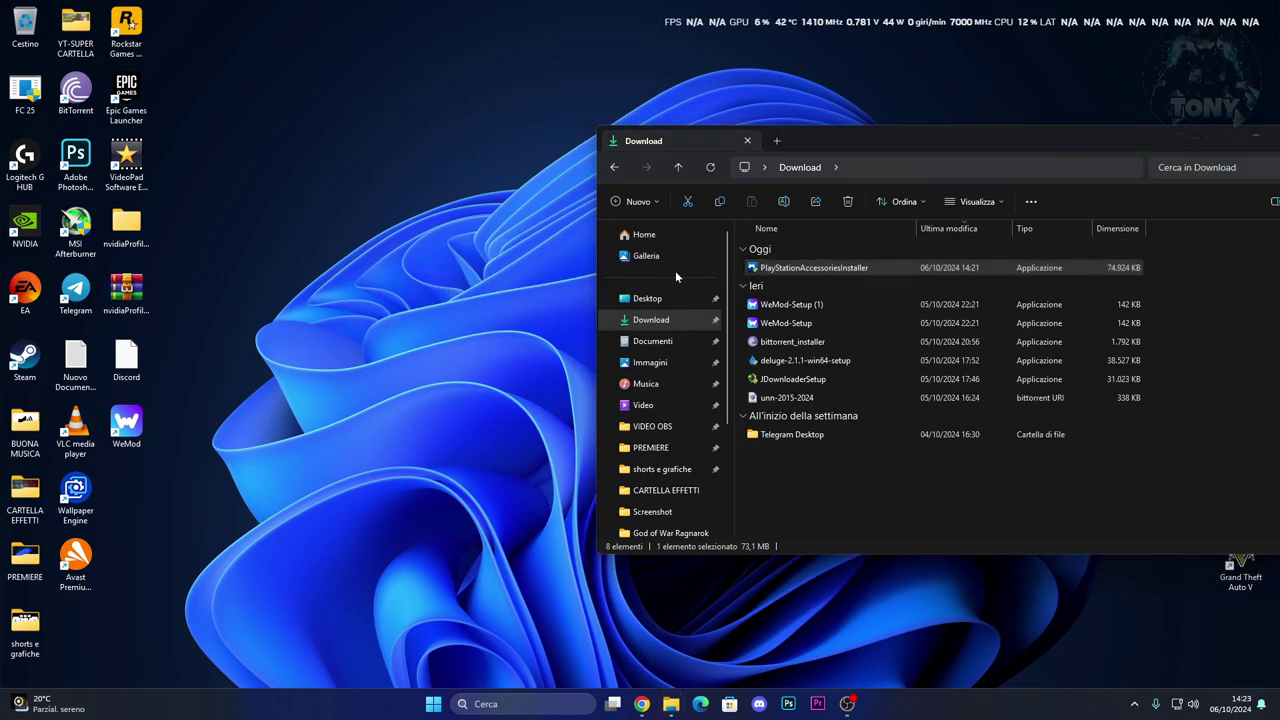
{"action": "left_click_drag", "start_coordinate": [1180, 140], "coordinate": [1023, 140]}
{"action": "left_click", "coordinate": [1104, 138]}
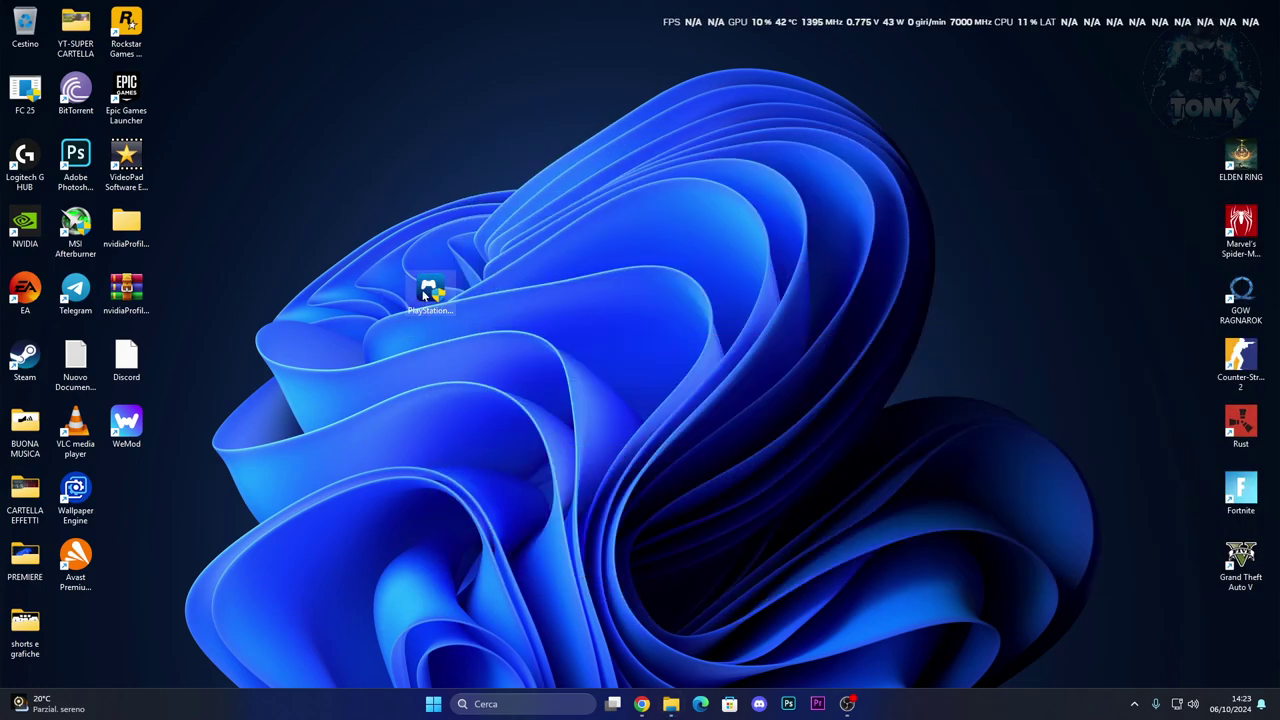
{"action": "left_click_drag", "start_coordinate": [412, 290], "coordinate": [545, 326]}
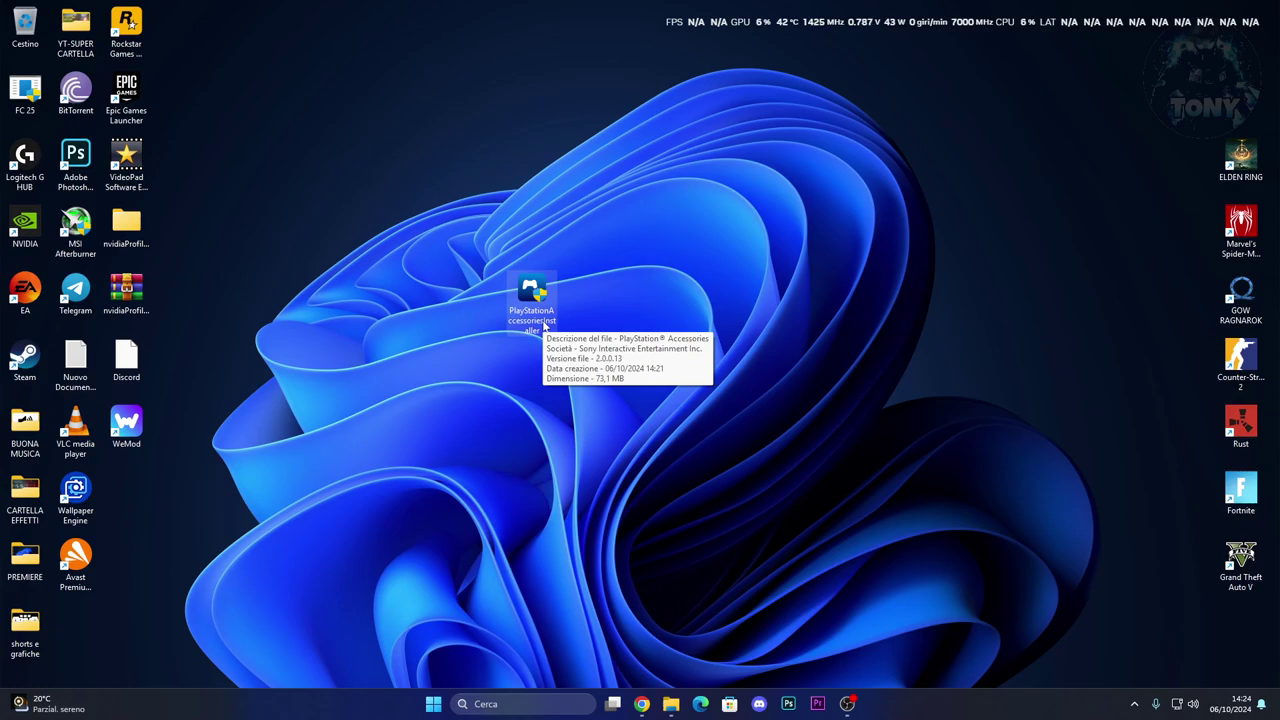
- Run PlayStationAccessoriesInstaller from the desktop with Italiano as the setup language and continue to the licence agreement
{"action": "left_click_drag", "start_coordinate": [553, 305], "coordinate": [596, 380]}
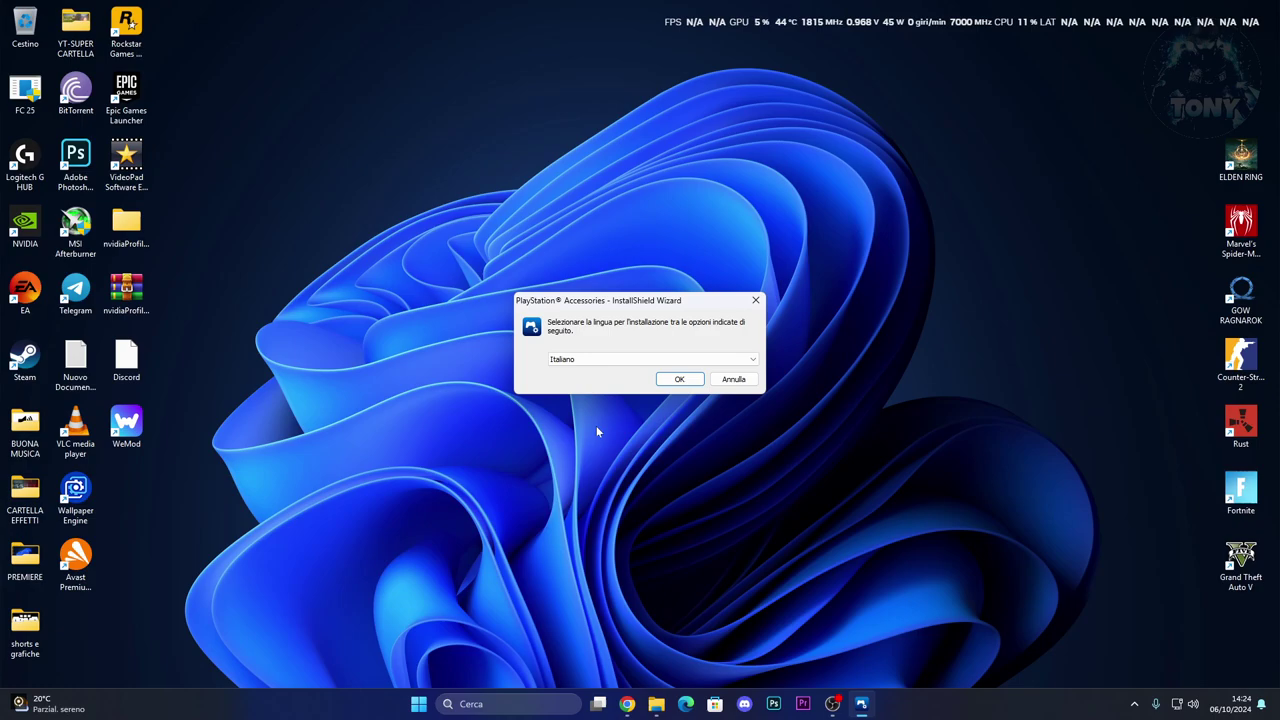
{"action": "left_click", "coordinate": [676, 383]}
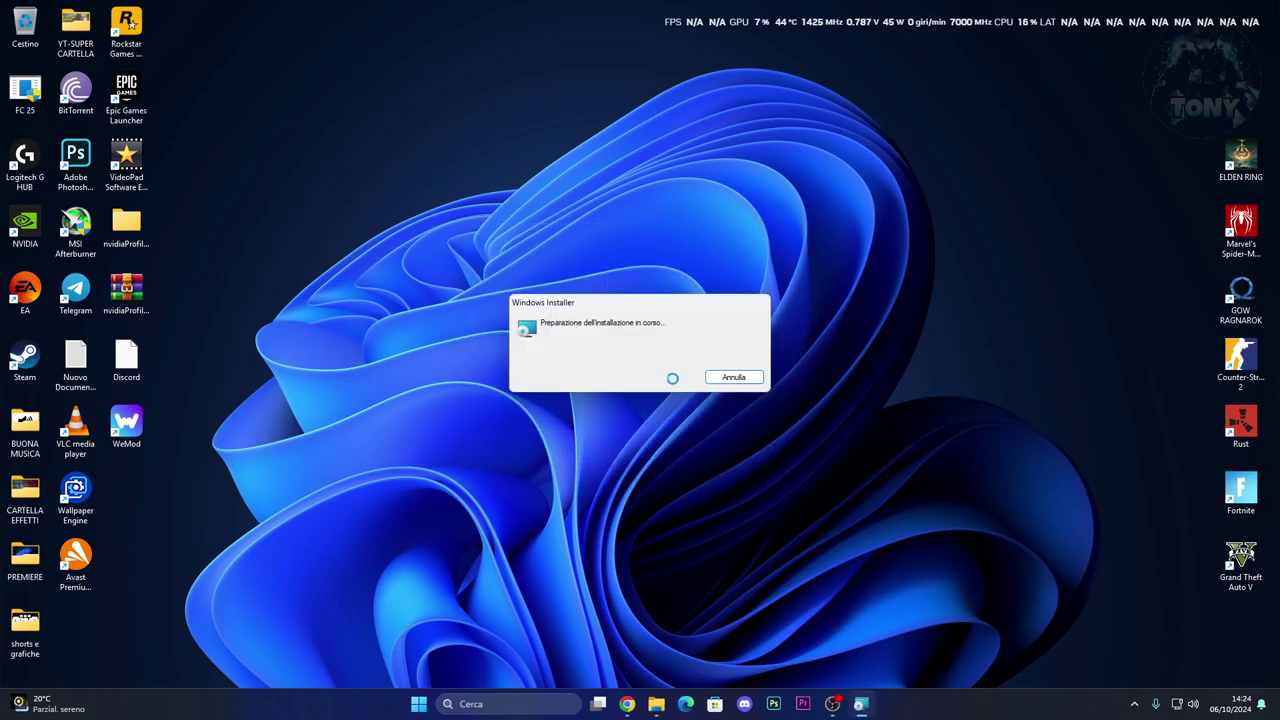
{"action": "left_click", "coordinate": [700, 457]}
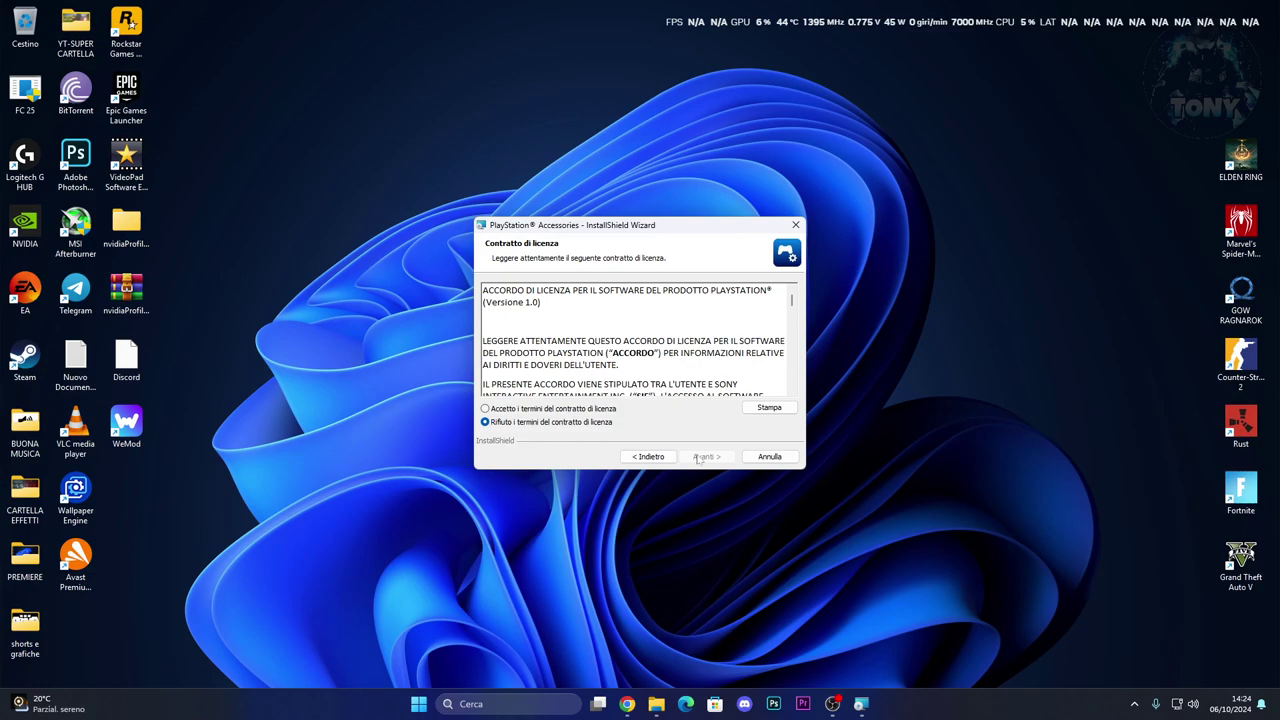
- Accept the licence terms and install PlayStation Accessories, finishing the wizard with Avvia il programma enabled
{"action": "left_click", "coordinate": [486, 408]}
{"action": "left_click", "coordinate": [706, 457]}
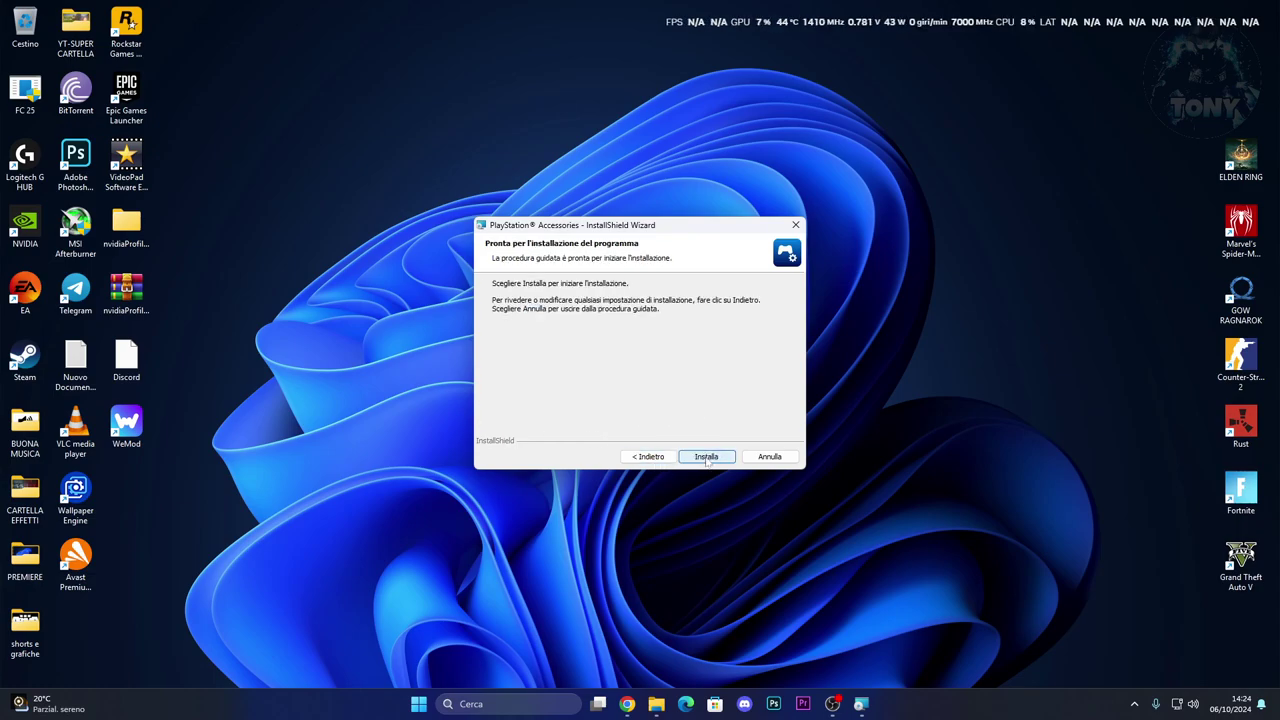
{"action": "left_click", "coordinate": [706, 457]}
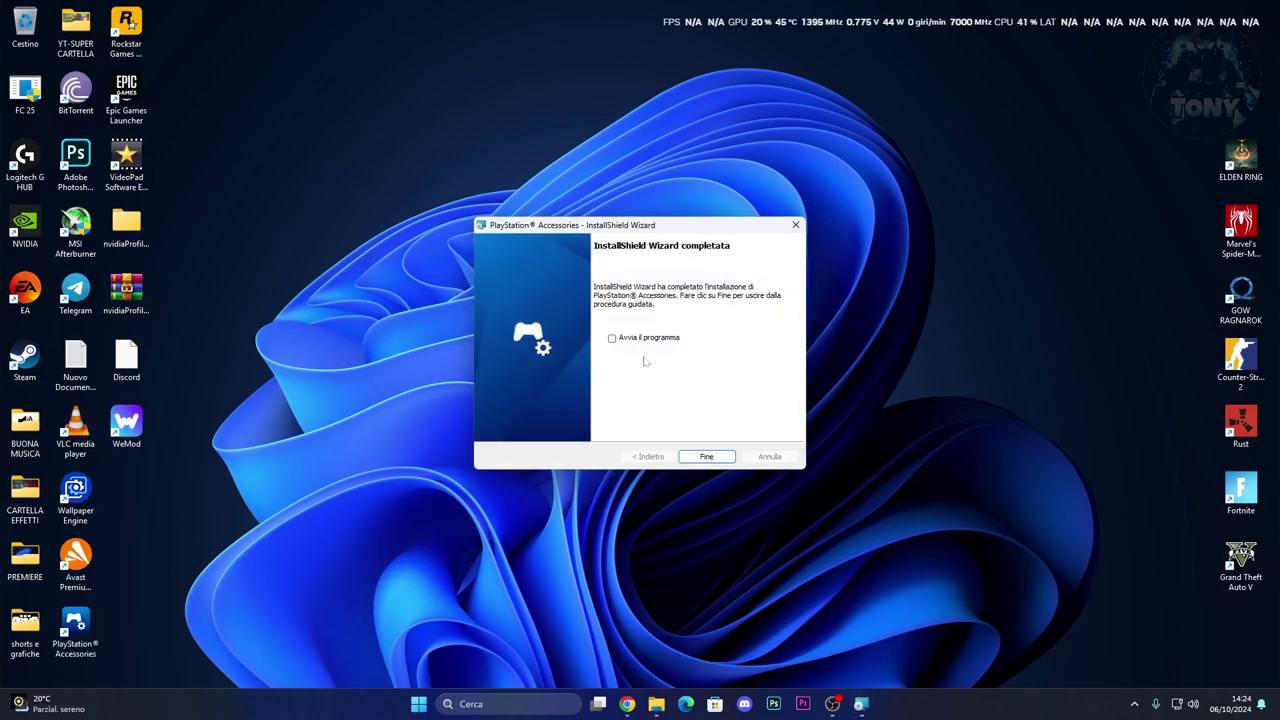
{"action": "left_click", "coordinate": [612, 339]}
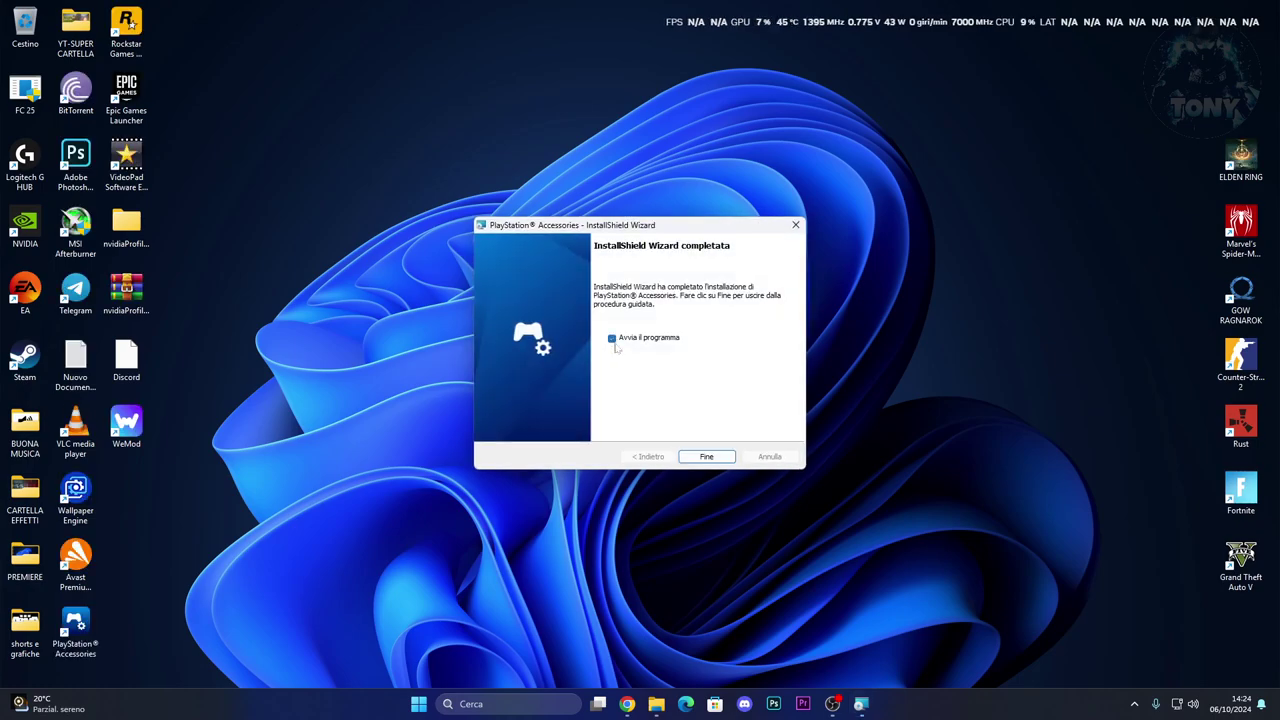
{"action": "left_click", "coordinate": [709, 457]}
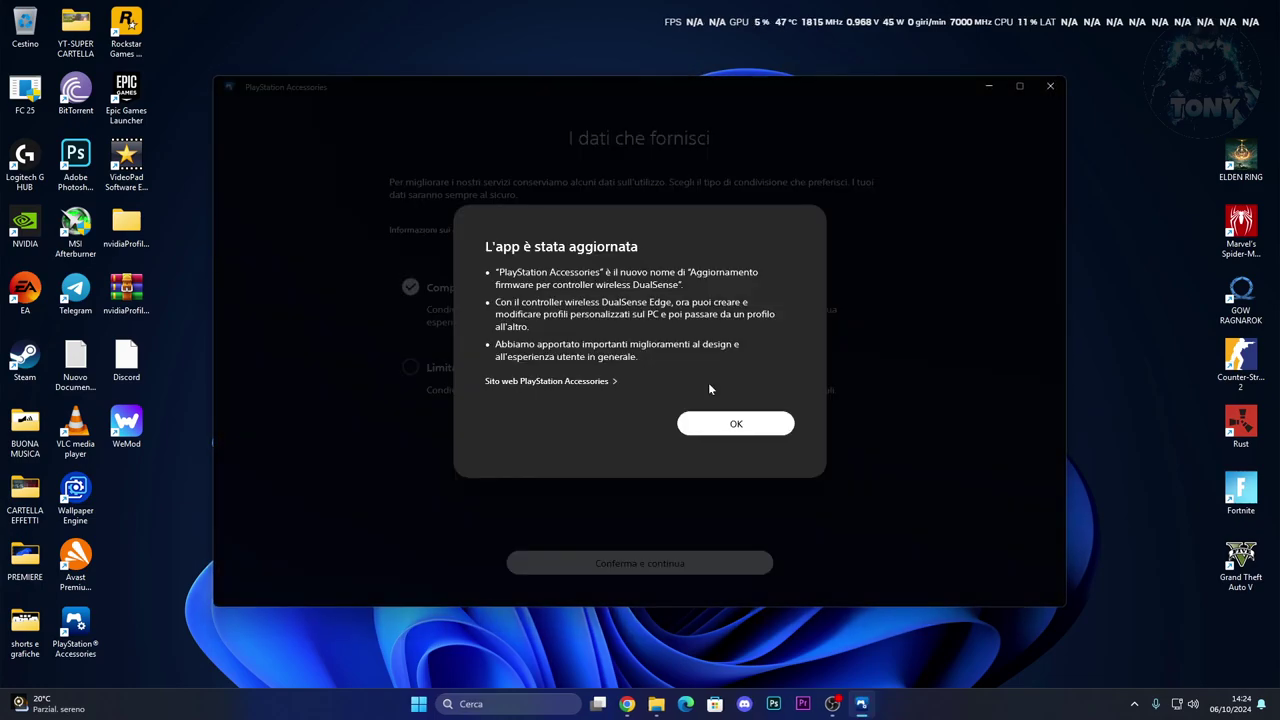
- Dismiss the app update notice, confirm data sharing as Completo, and close PlayStation Accessories
{"action": "left_click", "coordinate": [740, 424]}
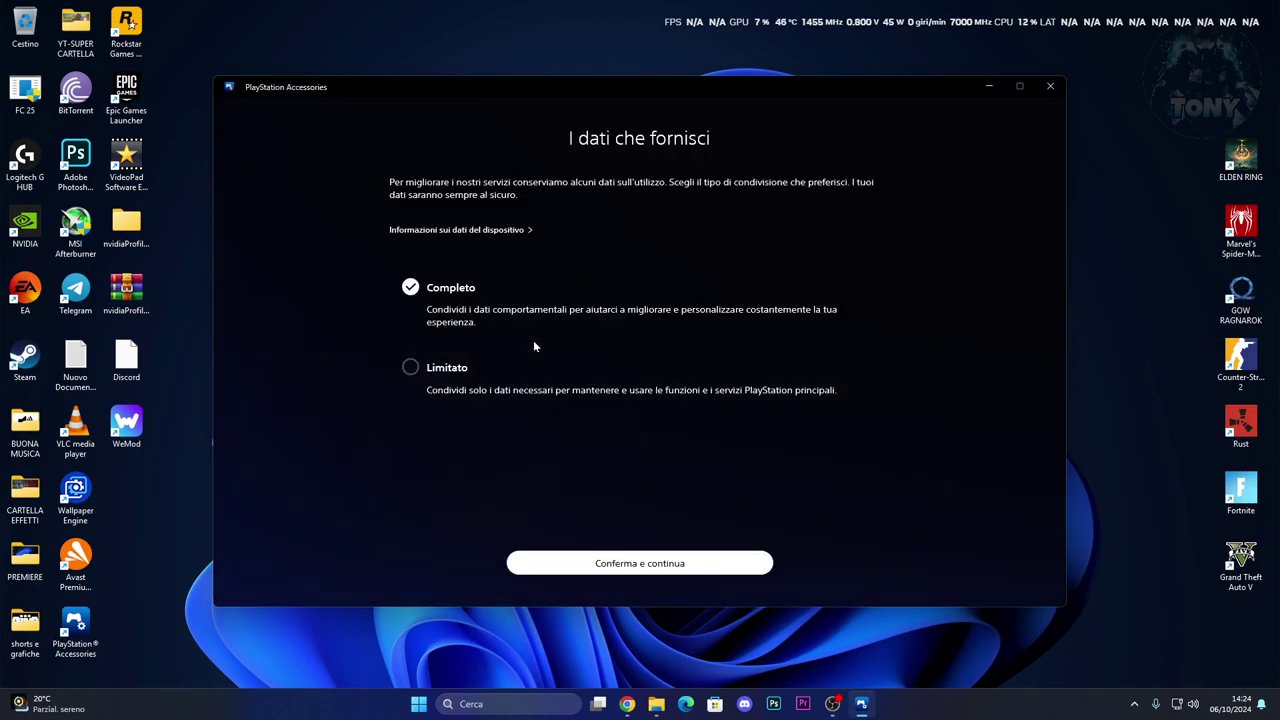
{"action": "left_click", "coordinate": [614, 570]}
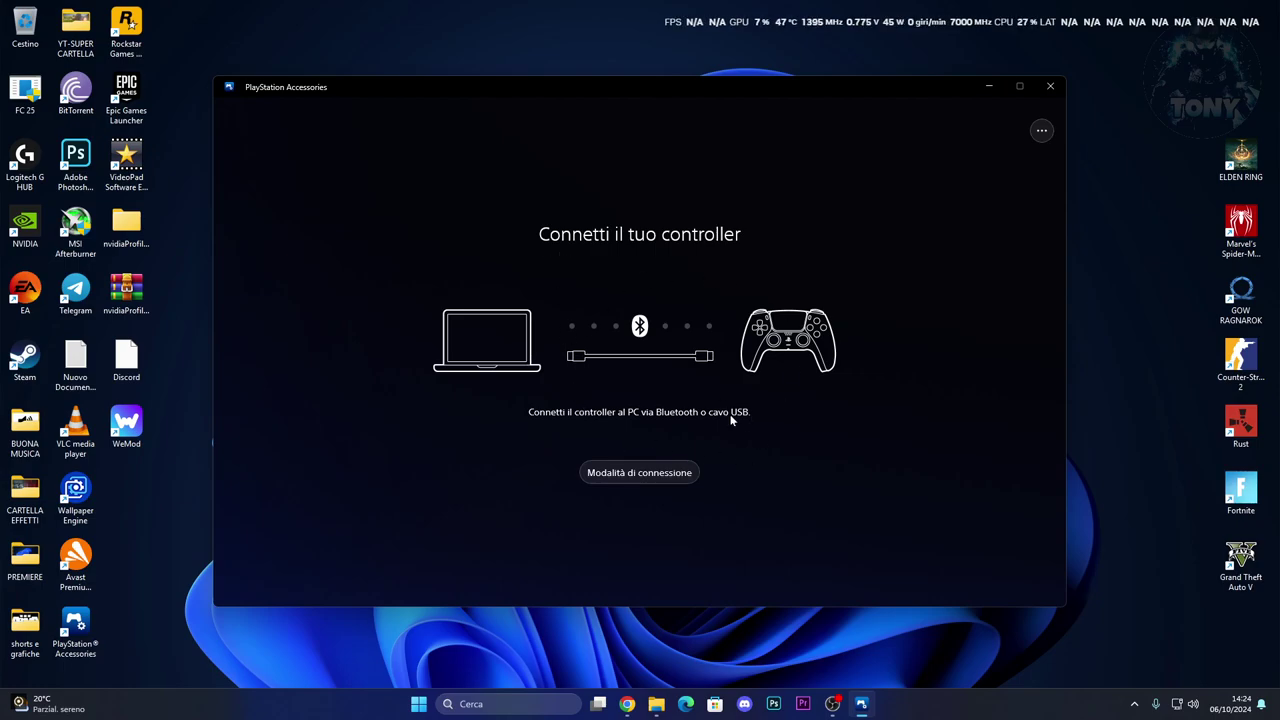
{"action": "left_click", "coordinate": [1051, 87]}
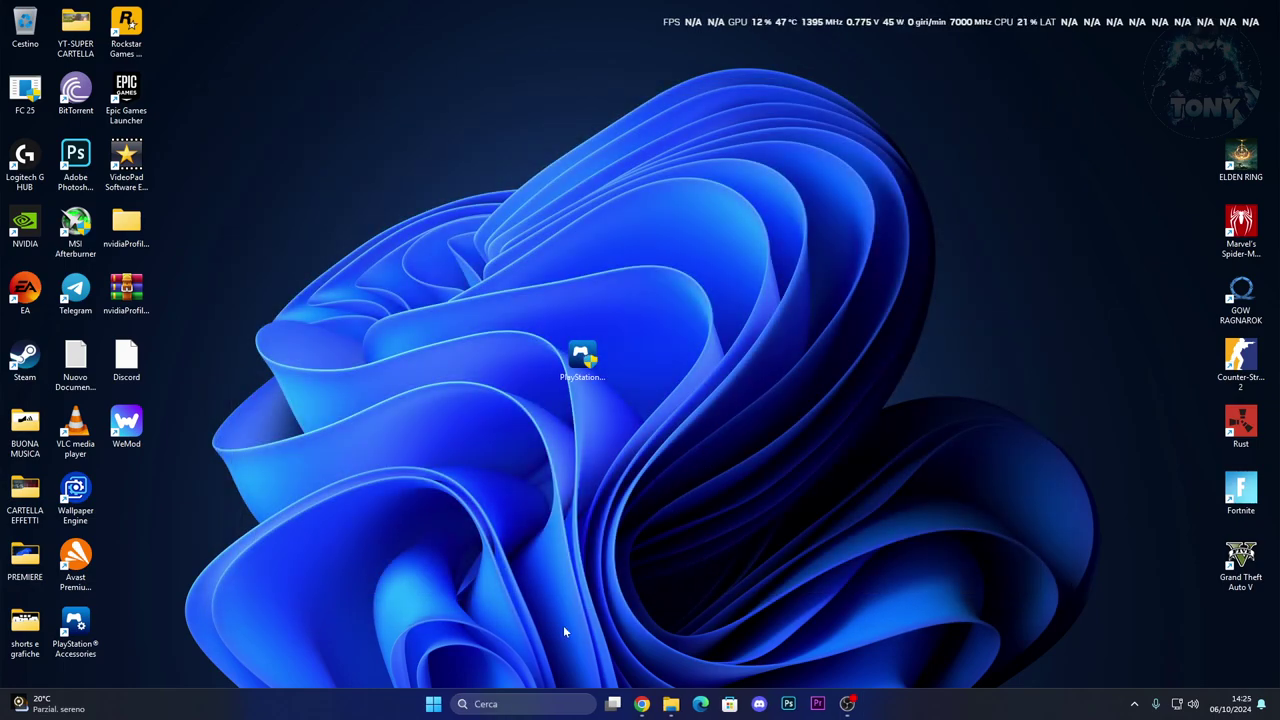
- Search Windows for controller, open Configura dispositivi di gioco USB, and move its window nearer the middle of the desktop
{"action": "left_click", "coordinate": [509, 704]}
{"action": "type", "text": "co"}
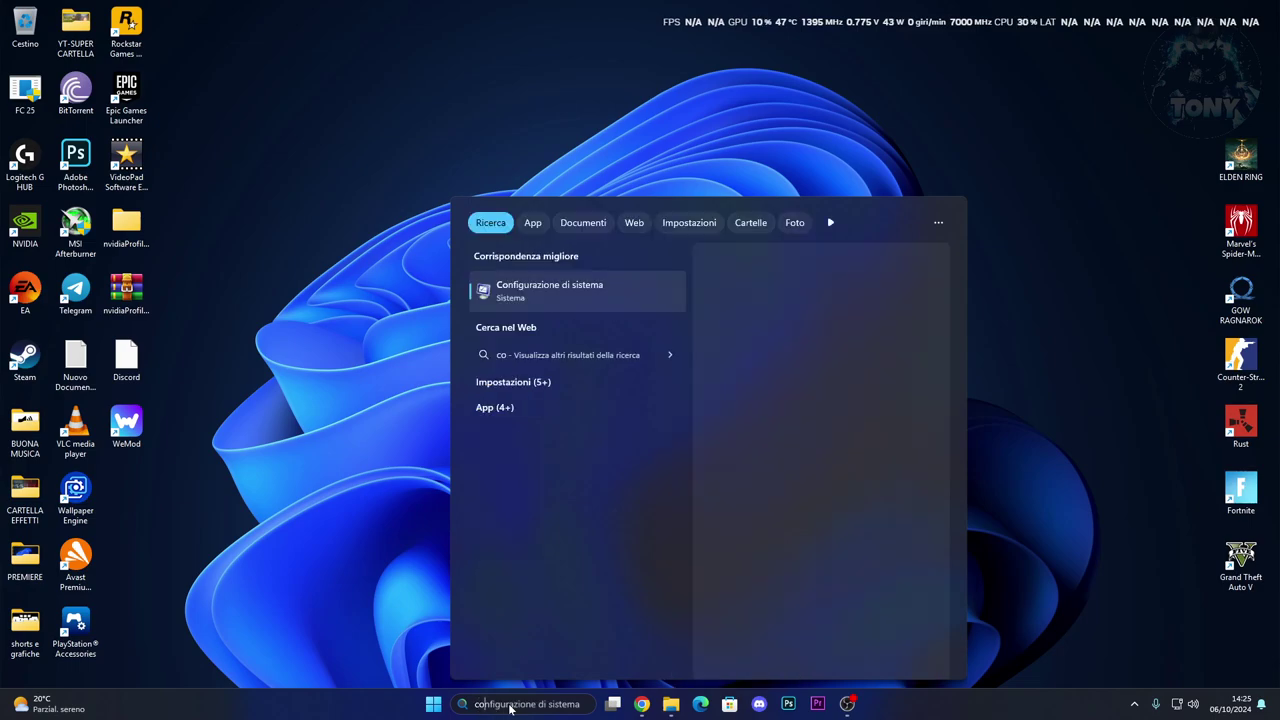
{"action": "type", "text": "ntroller"}
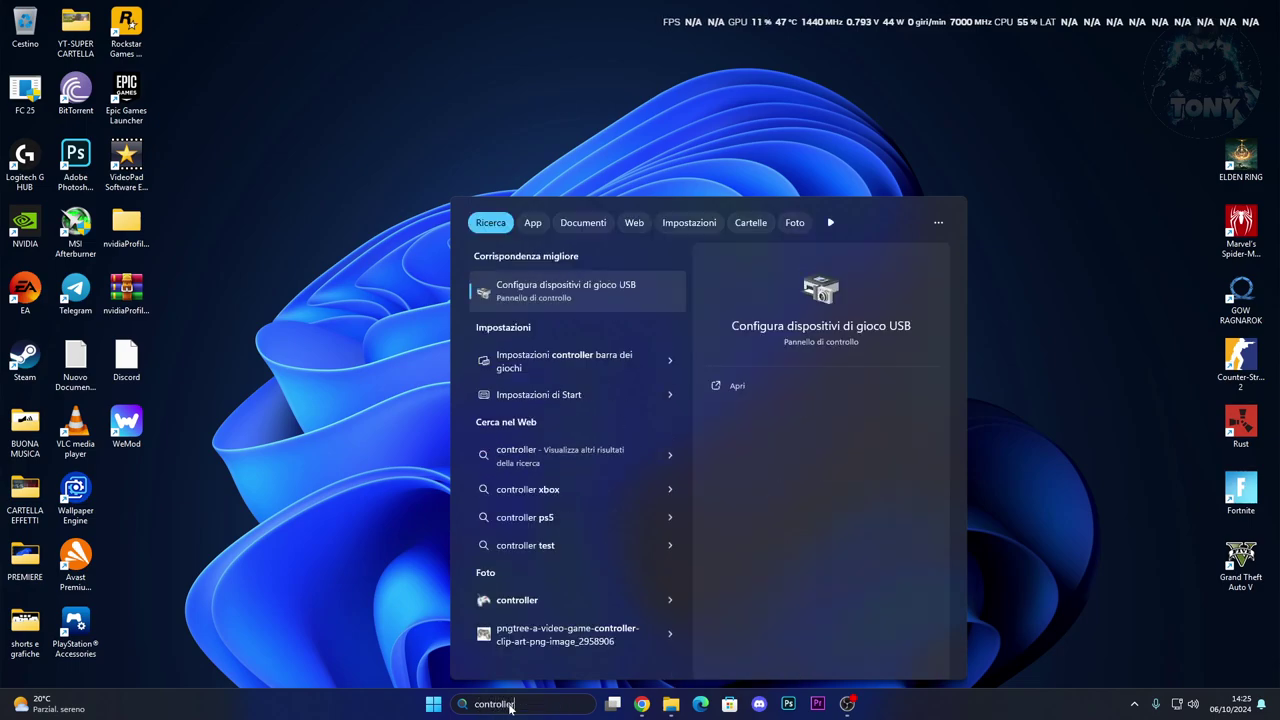
{"action": "key", "text": "Return"}
{"action": "left_click_drag", "start_coordinate": [171, 82], "coordinate": [556, 138]}
- Set the preferred device in the advanced game controller settings to Controller (XBOX 360 For Windows) and confirm
{"action": "left_click", "coordinate": [572, 294]}
{"action": "left_click", "coordinate": [531, 215]}
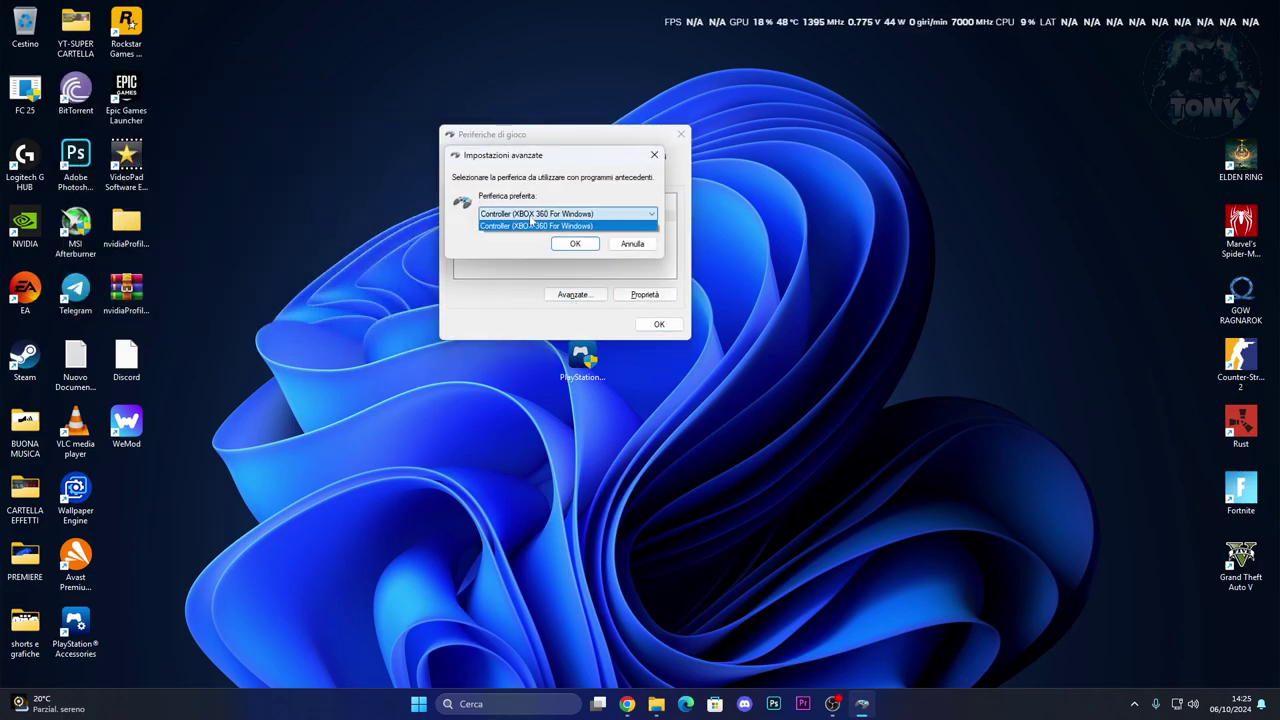
{"action": "left_click", "coordinate": [519, 226]}
{"action": "left_click", "coordinate": [530, 214]}
{"action": "left_click", "coordinate": [530, 226]}
{"action": "left_click", "coordinate": [567, 243]}
- View the Xbox 360 controller's axes and buttons test in its properties, and close the game controllers dialog
{"action": "left_click", "coordinate": [645, 294]}
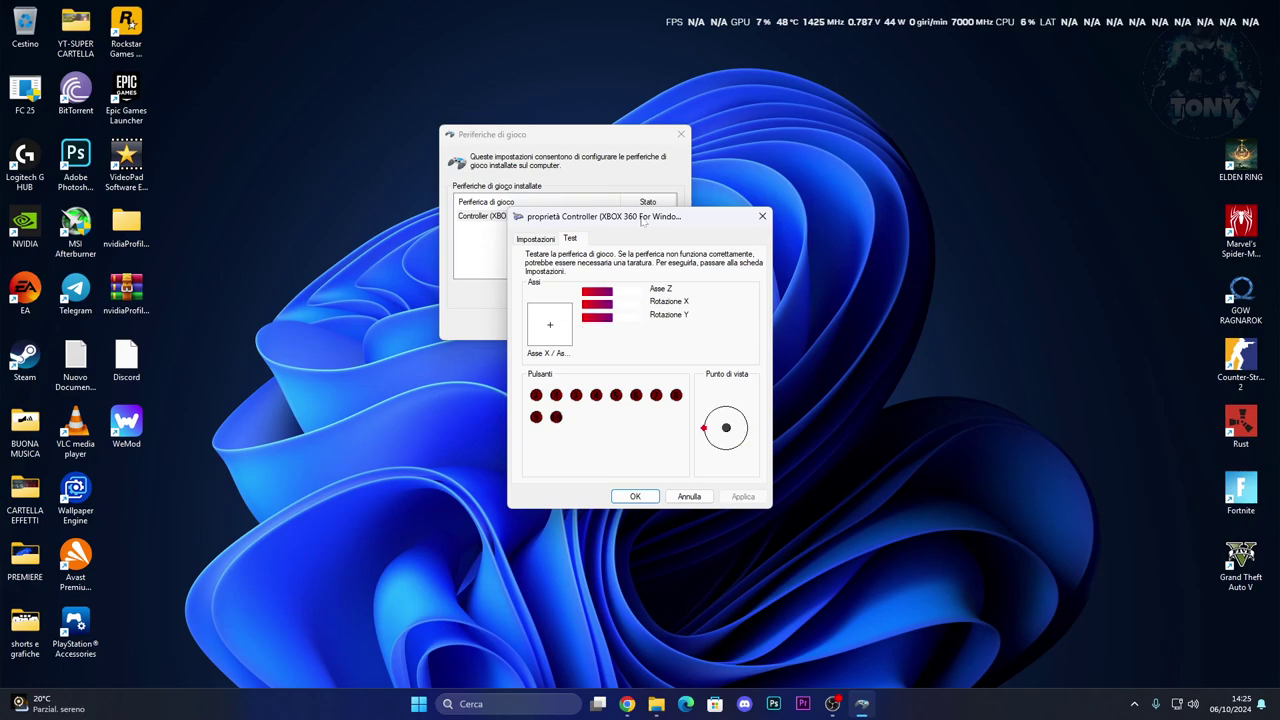
{"action": "left_click", "coordinate": [762, 216]}
{"action": "left_click", "coordinate": [657, 325]}
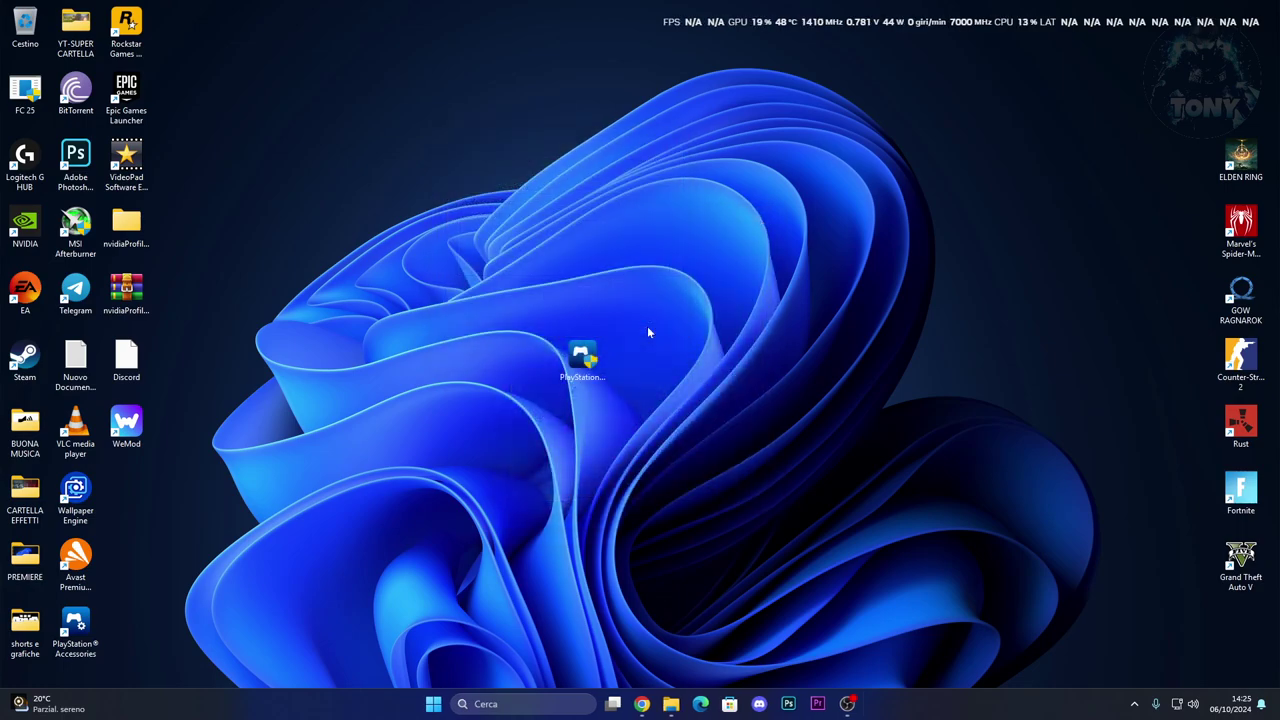
- Search Windows for dispo and open Impostazioni dei dispositivi Bluetooth e di altro tipo
{"action": "left_click", "coordinate": [519, 704]}
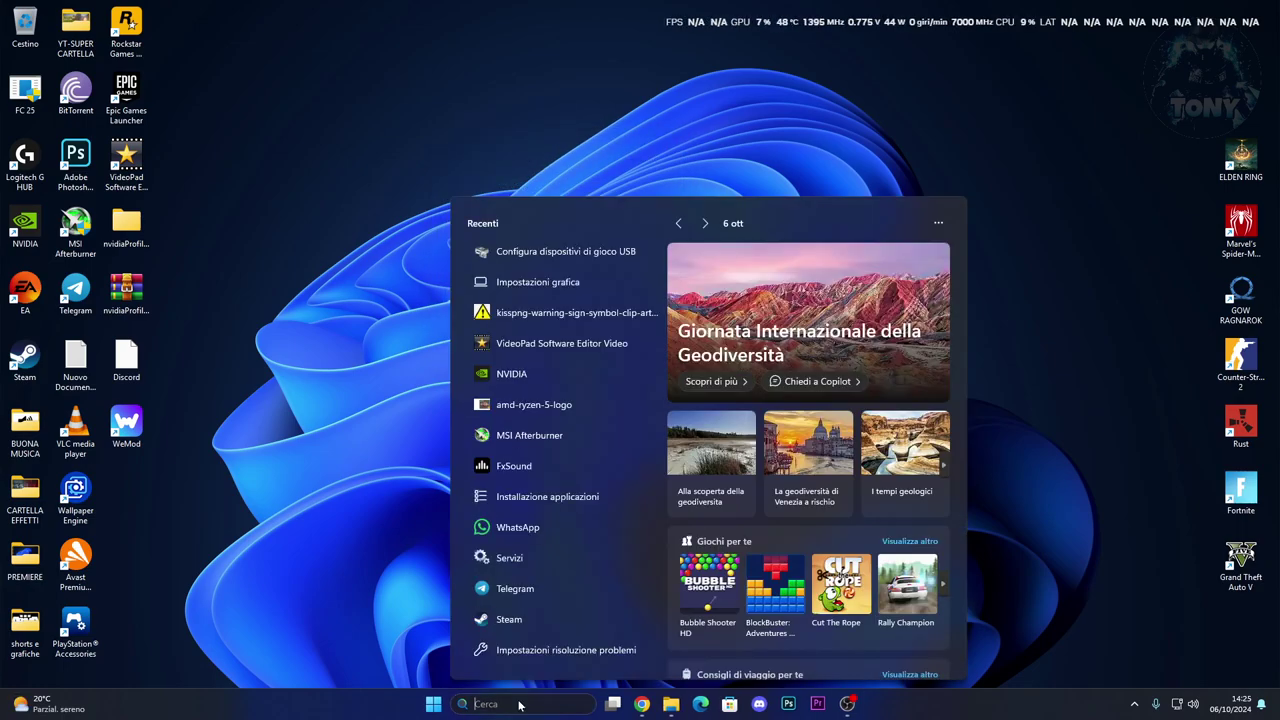
{"action": "type", "text": "discord"}
{"action": "key", "text": "BackSpace"}
{"action": "key", "text": "BackSpace"}
{"action": "key", "text": "BackSpace"}
{"action": "key", "text": "BackSpace"}
{"action": "type", "text": "po"}
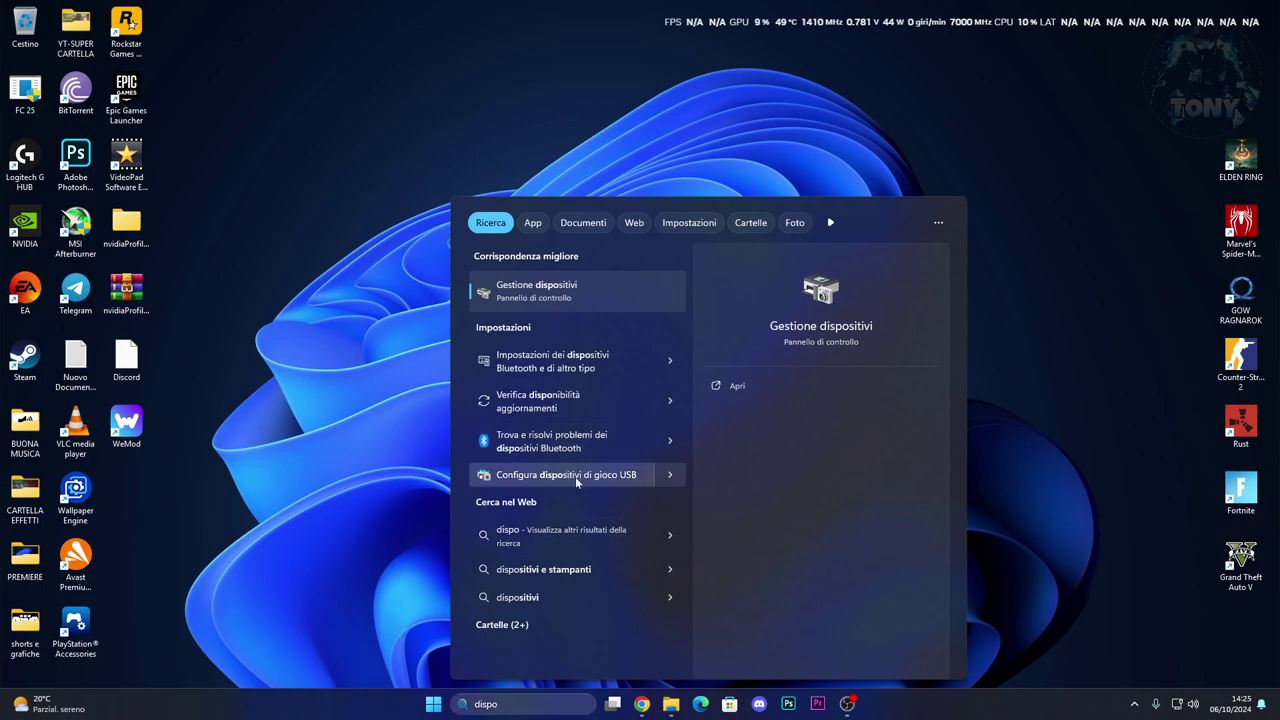
{"action": "left_click", "coordinate": [562, 373]}
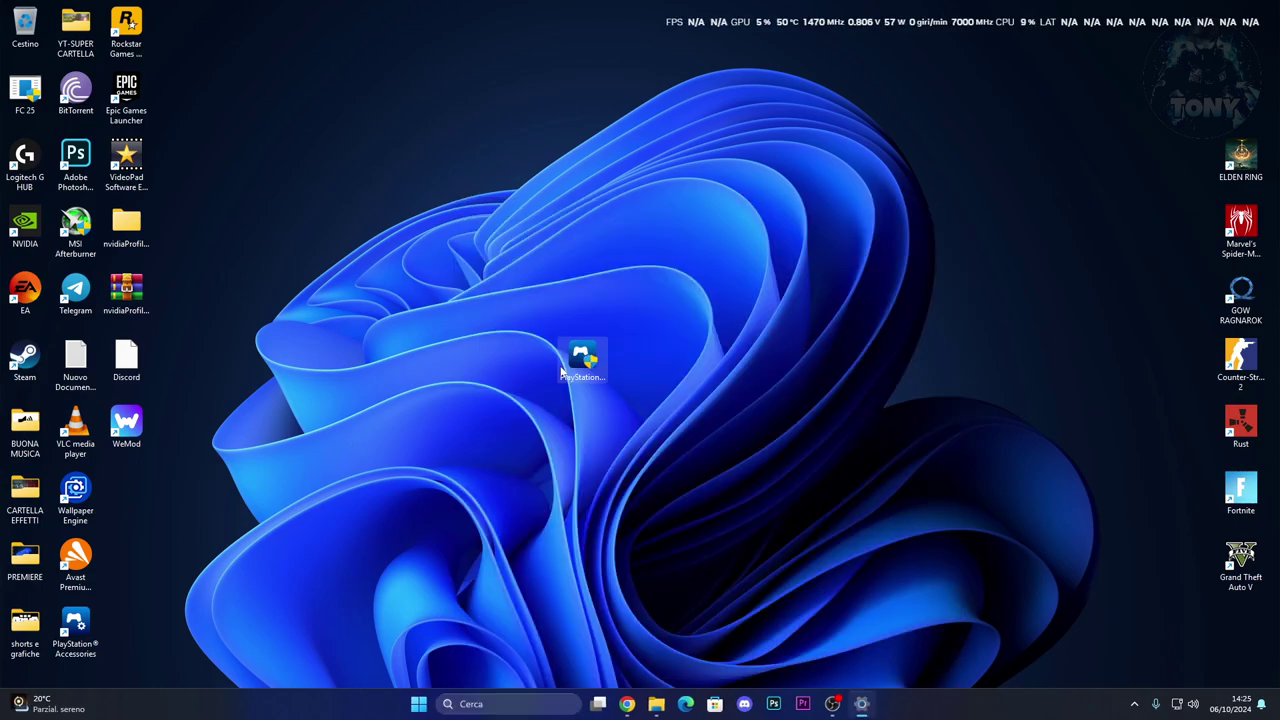
- Remove XBOX 360 For Windows from Altri dispositivi, and close the device settings
{"action": "scroll", "coordinate": [610, 347], "scroll_direction": "down", "scroll_amount": 5}
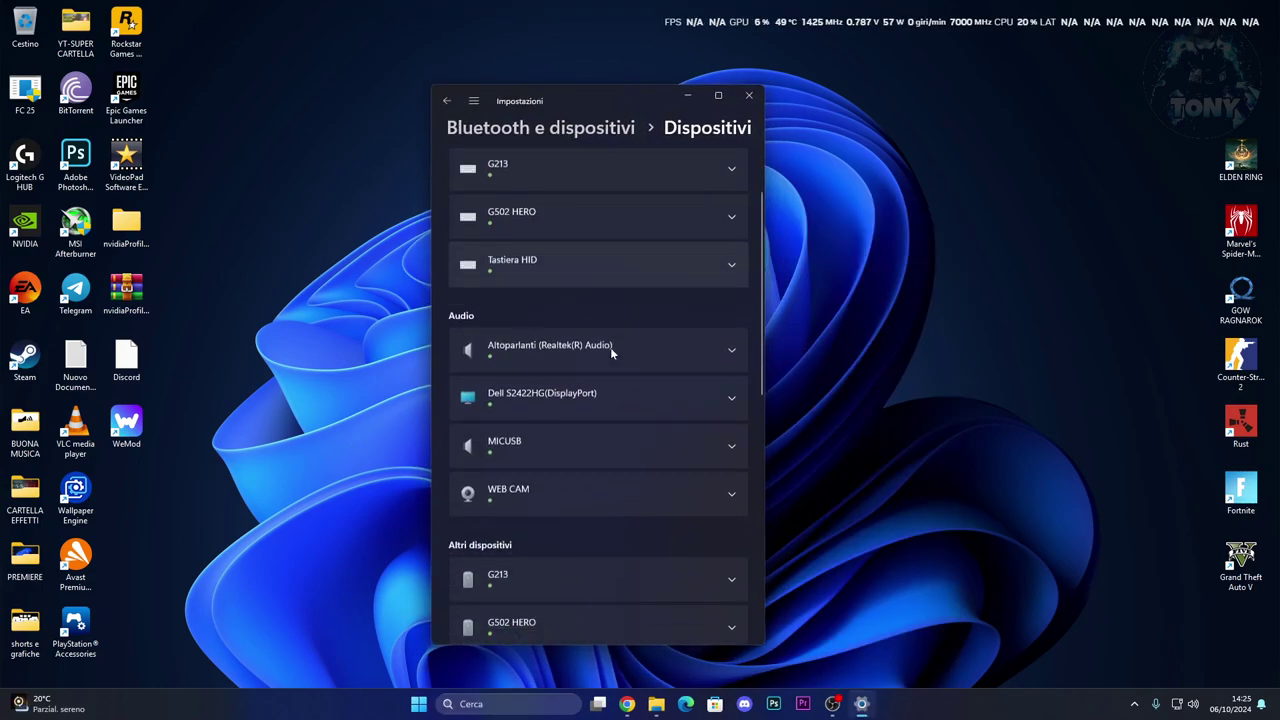
{"action": "scroll", "coordinate": [583, 352], "scroll_direction": "up", "scroll_amount": 1}
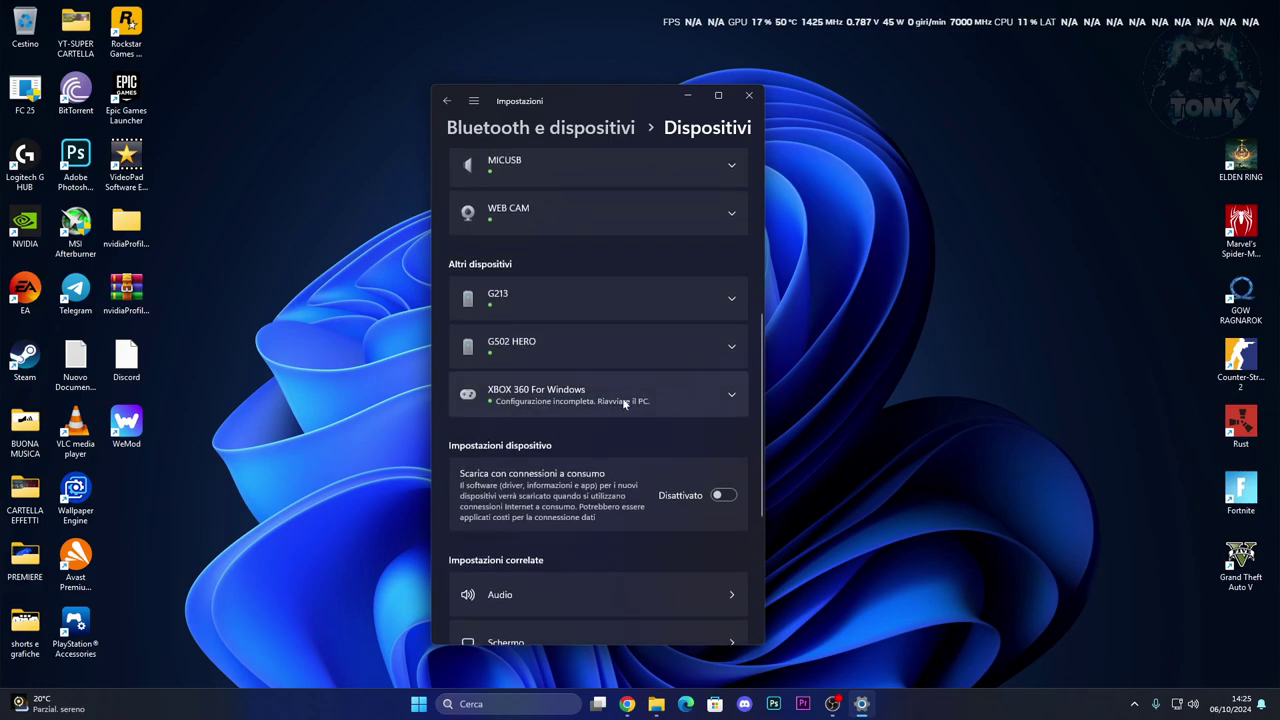
{"action": "left_click", "coordinate": [731, 399]}
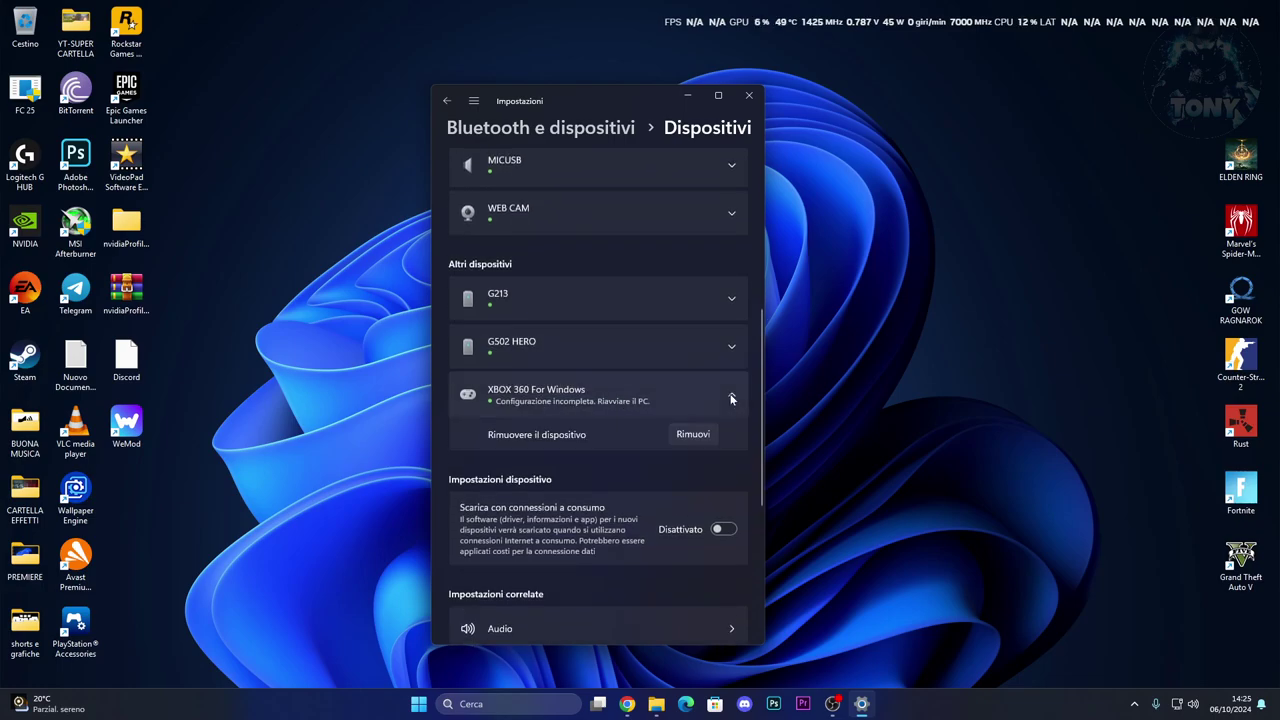
{"action": "left_click", "coordinate": [692, 434]}
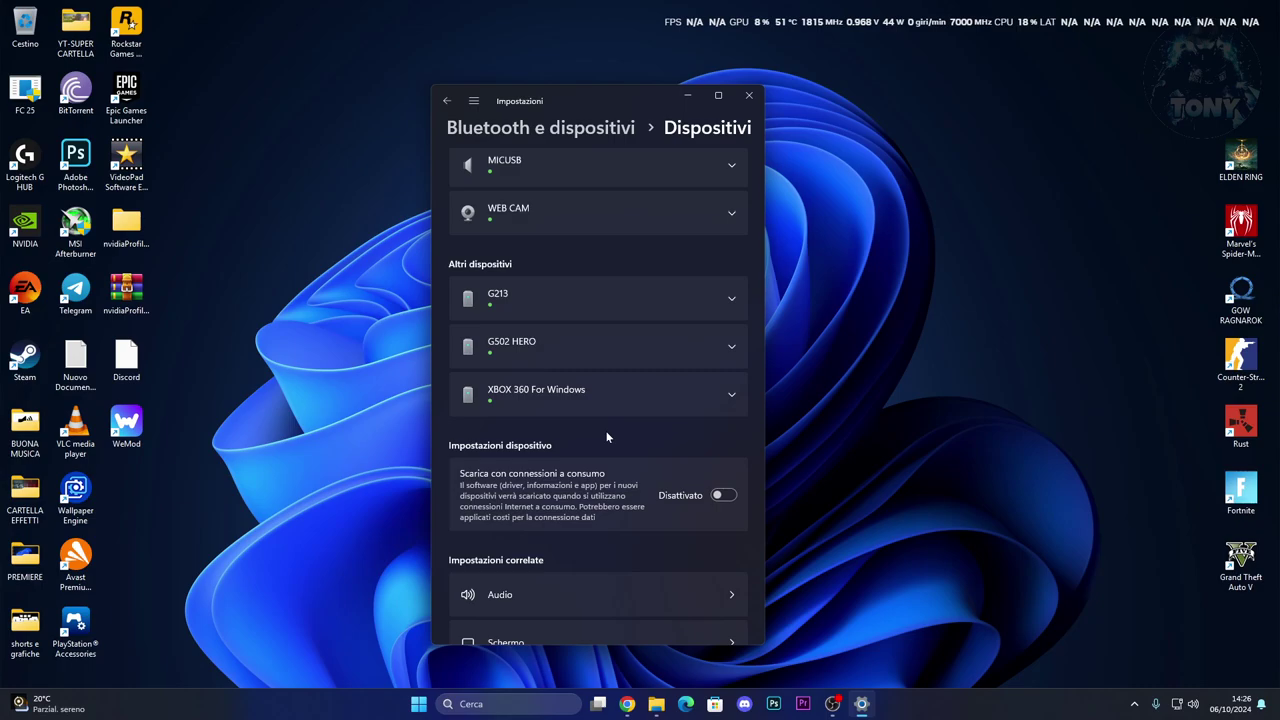
{"action": "left_click_drag", "start_coordinate": [627, 107], "coordinate": [581, 85]}
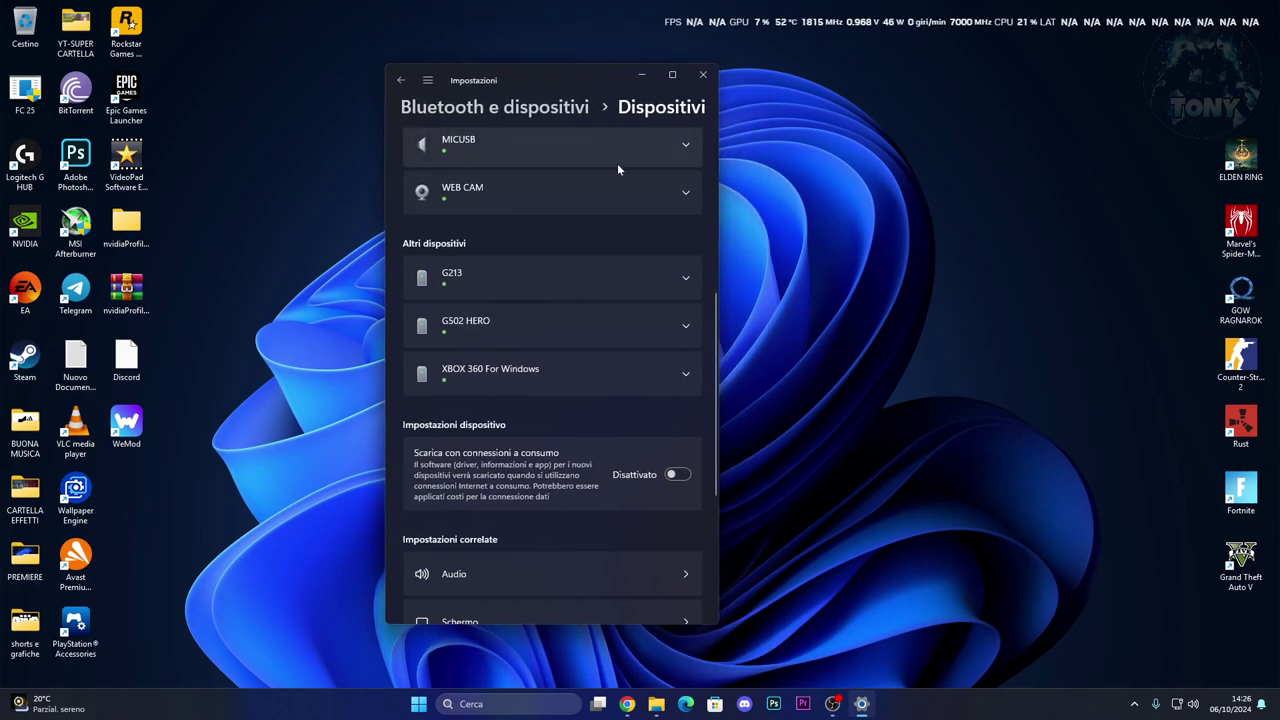
{"action": "left_click", "coordinate": [703, 75]}
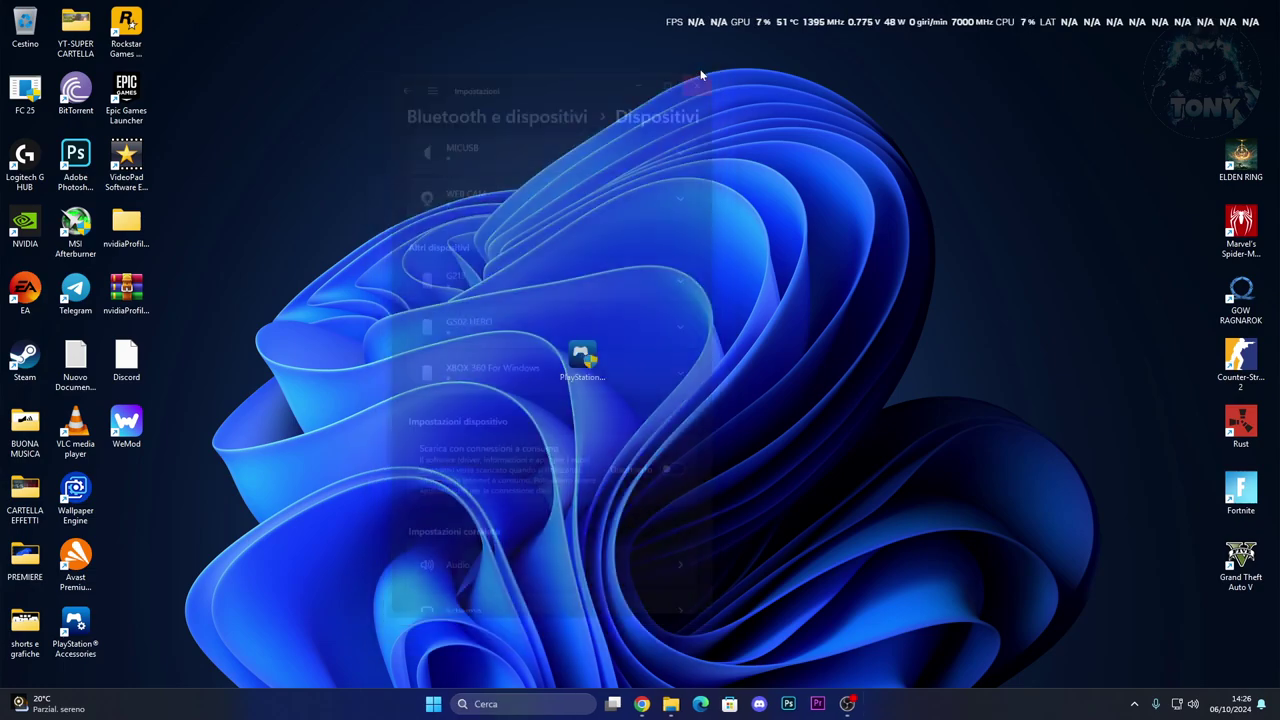
- Move the PlayStationAccessoriesInstaller icon higher up on the desktop
{"action": "left_click_drag", "start_coordinate": [589, 370], "coordinate": [589, 237]}
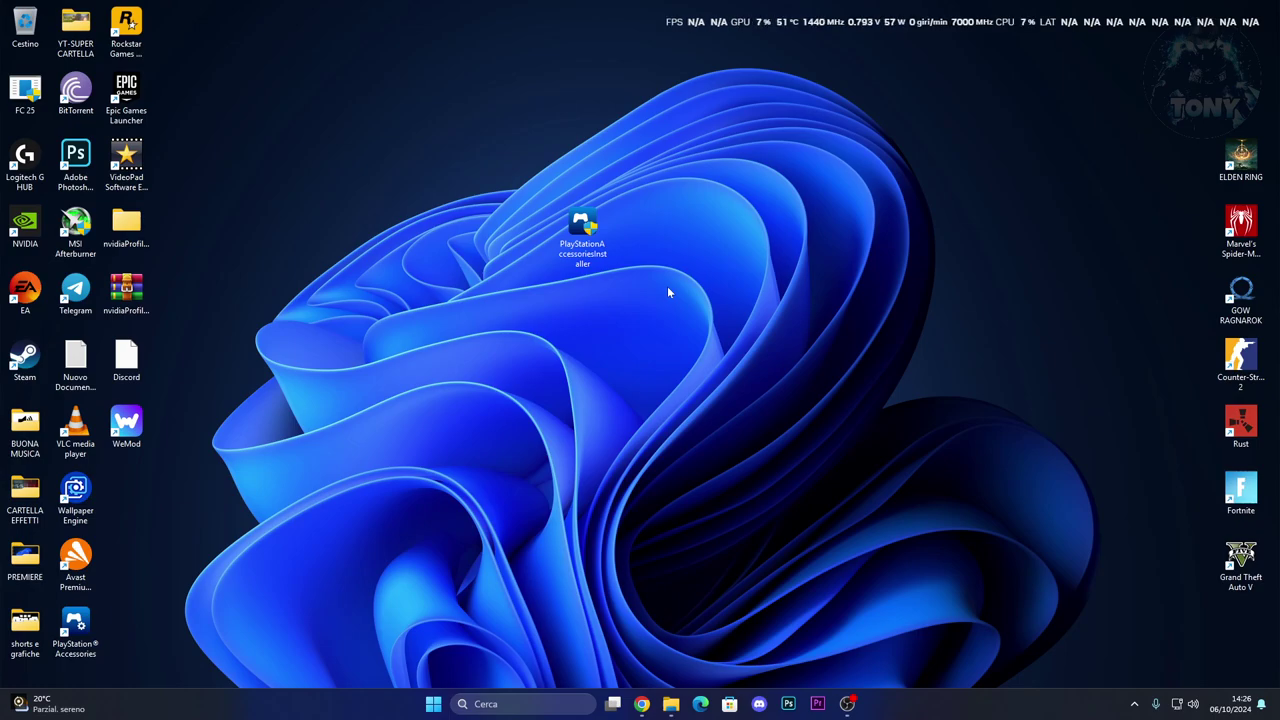
{"action": "right_click", "coordinate": [433, 703]}
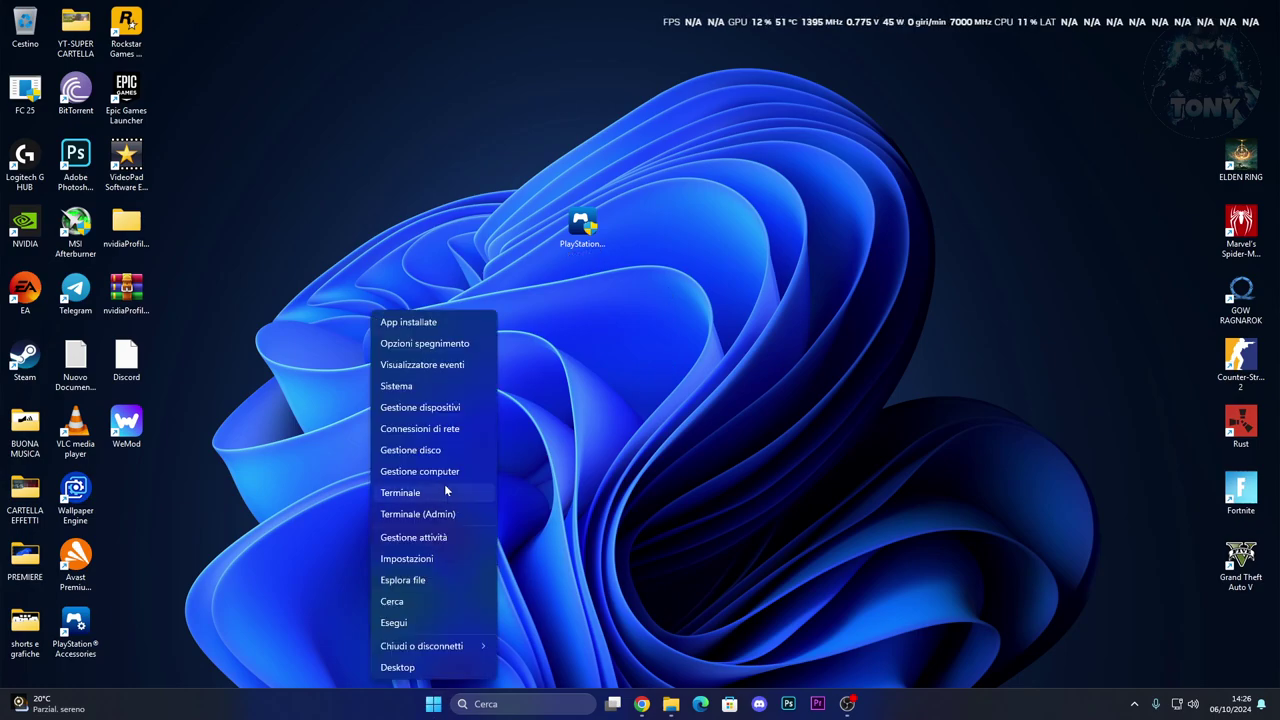
{"action": "left_click", "coordinate": [613, 414]}
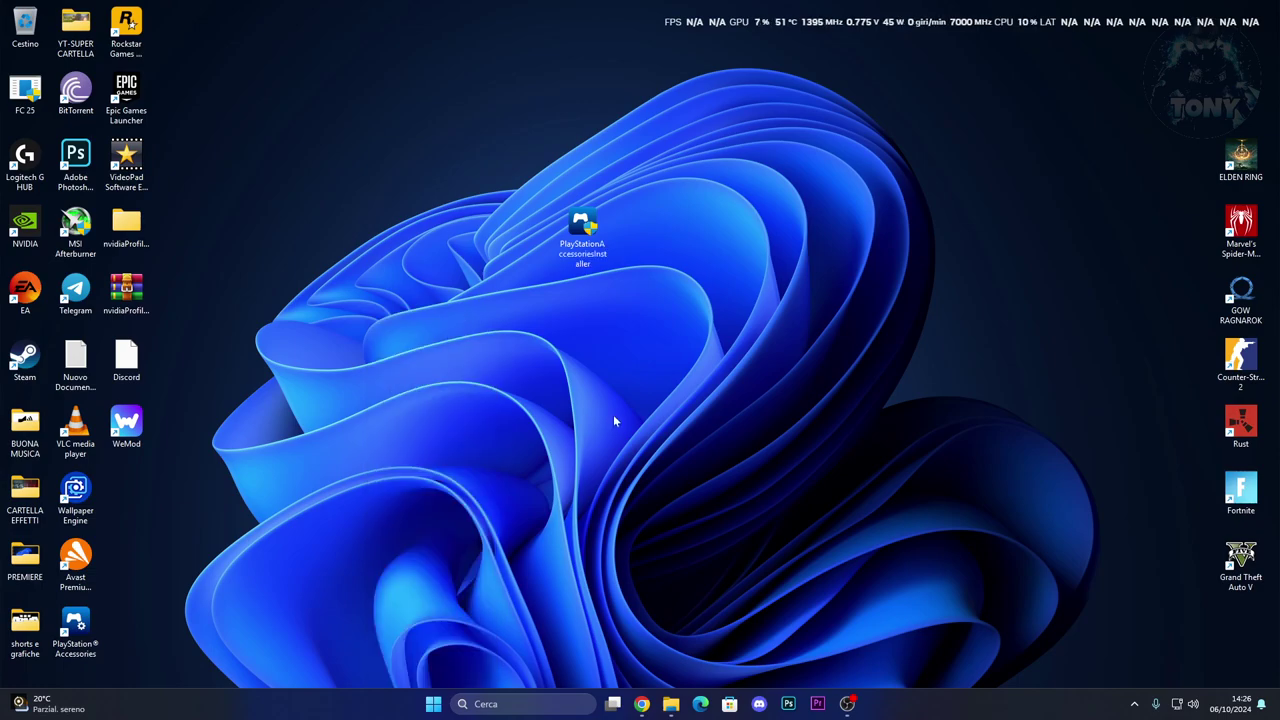